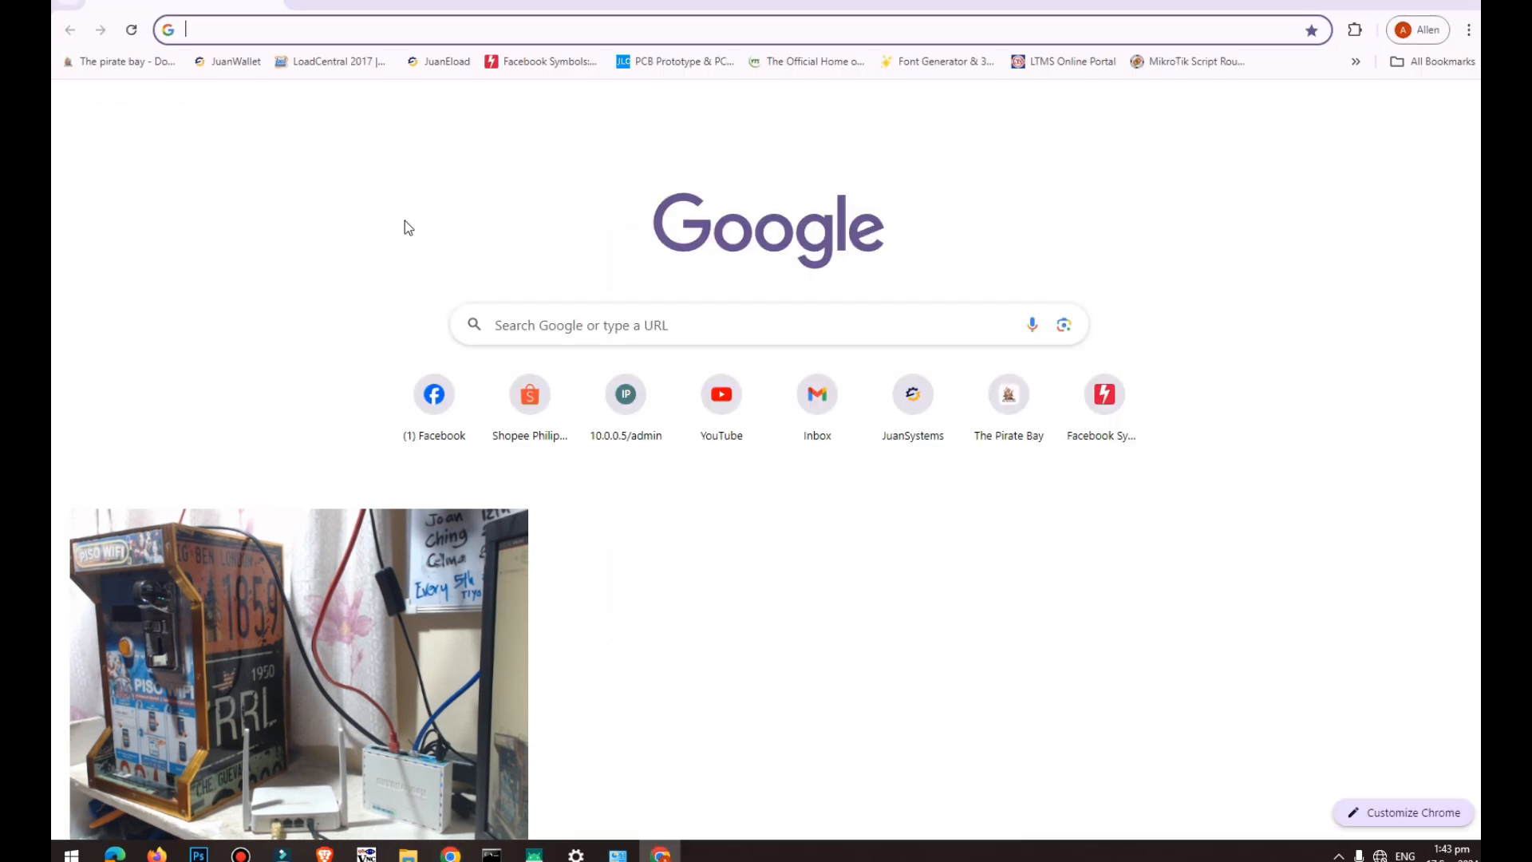
Open the router's admin page at 192.168.1.1, then create and confirm its login password
text(192.168.1.1)
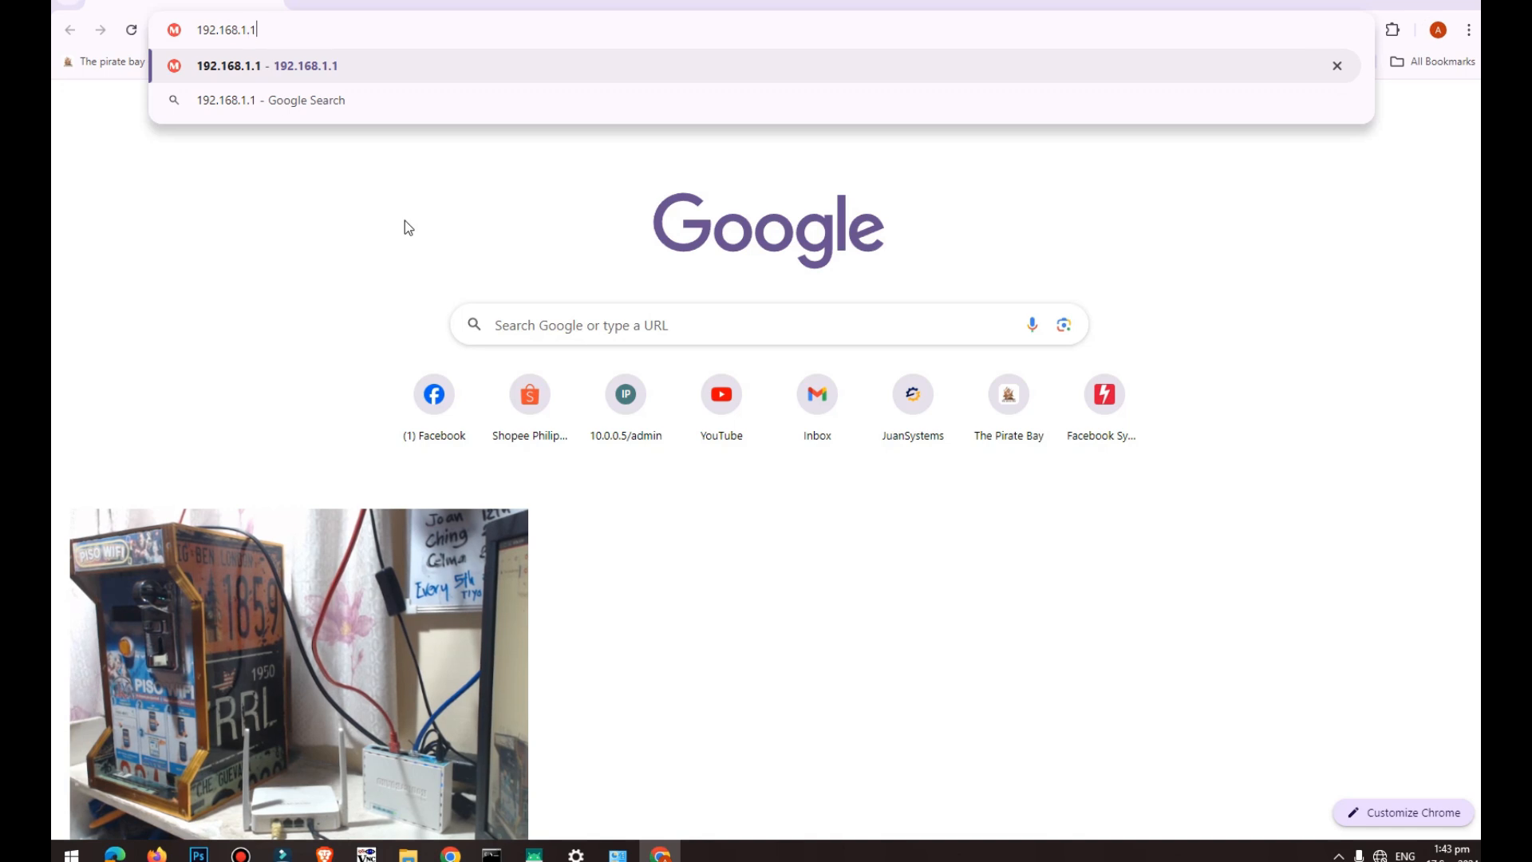
key(Return)
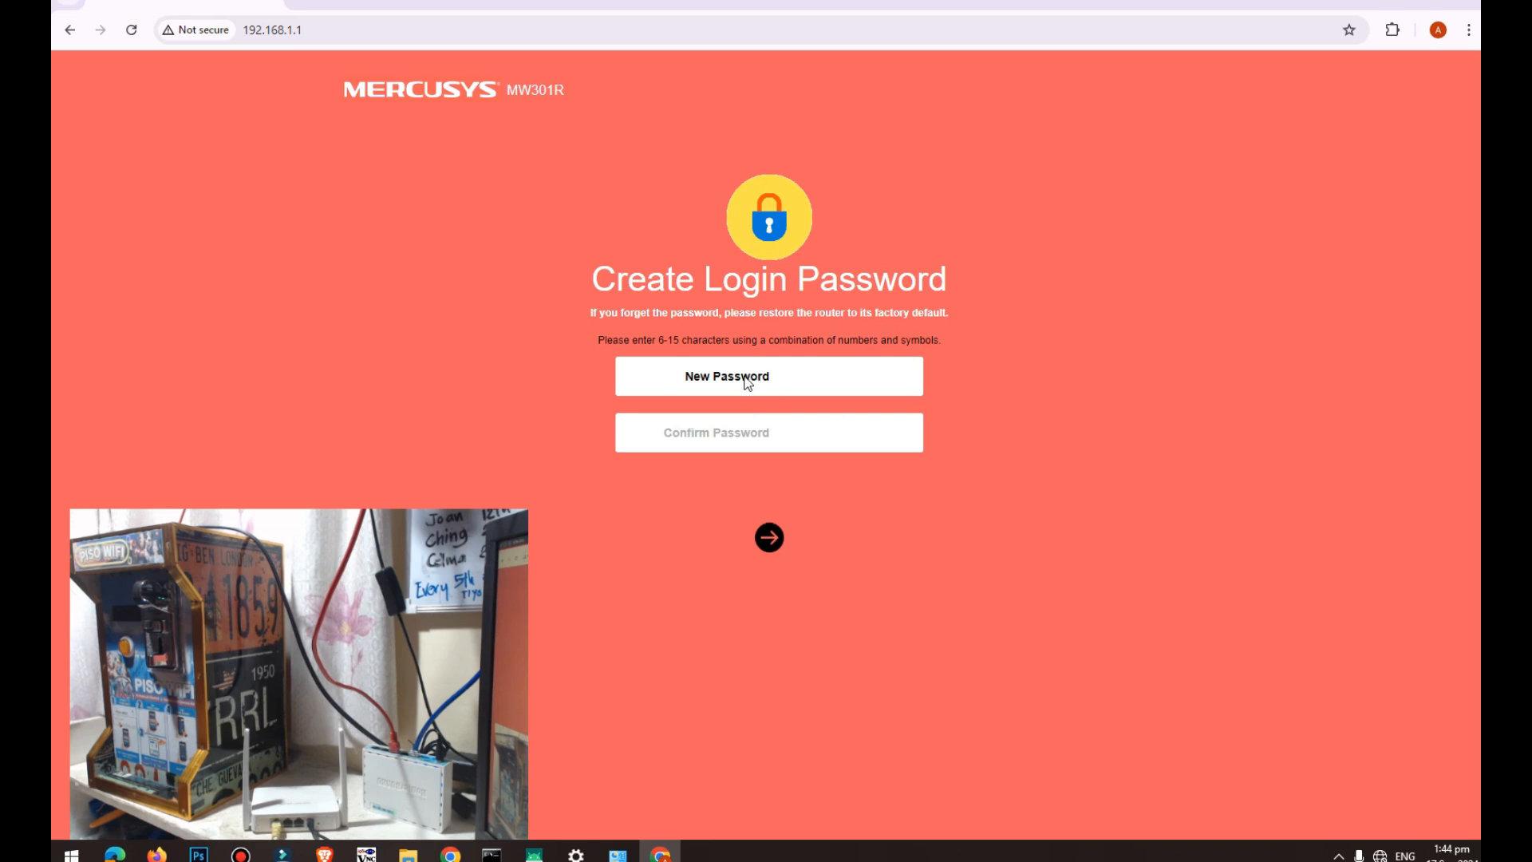
text(••••••••)
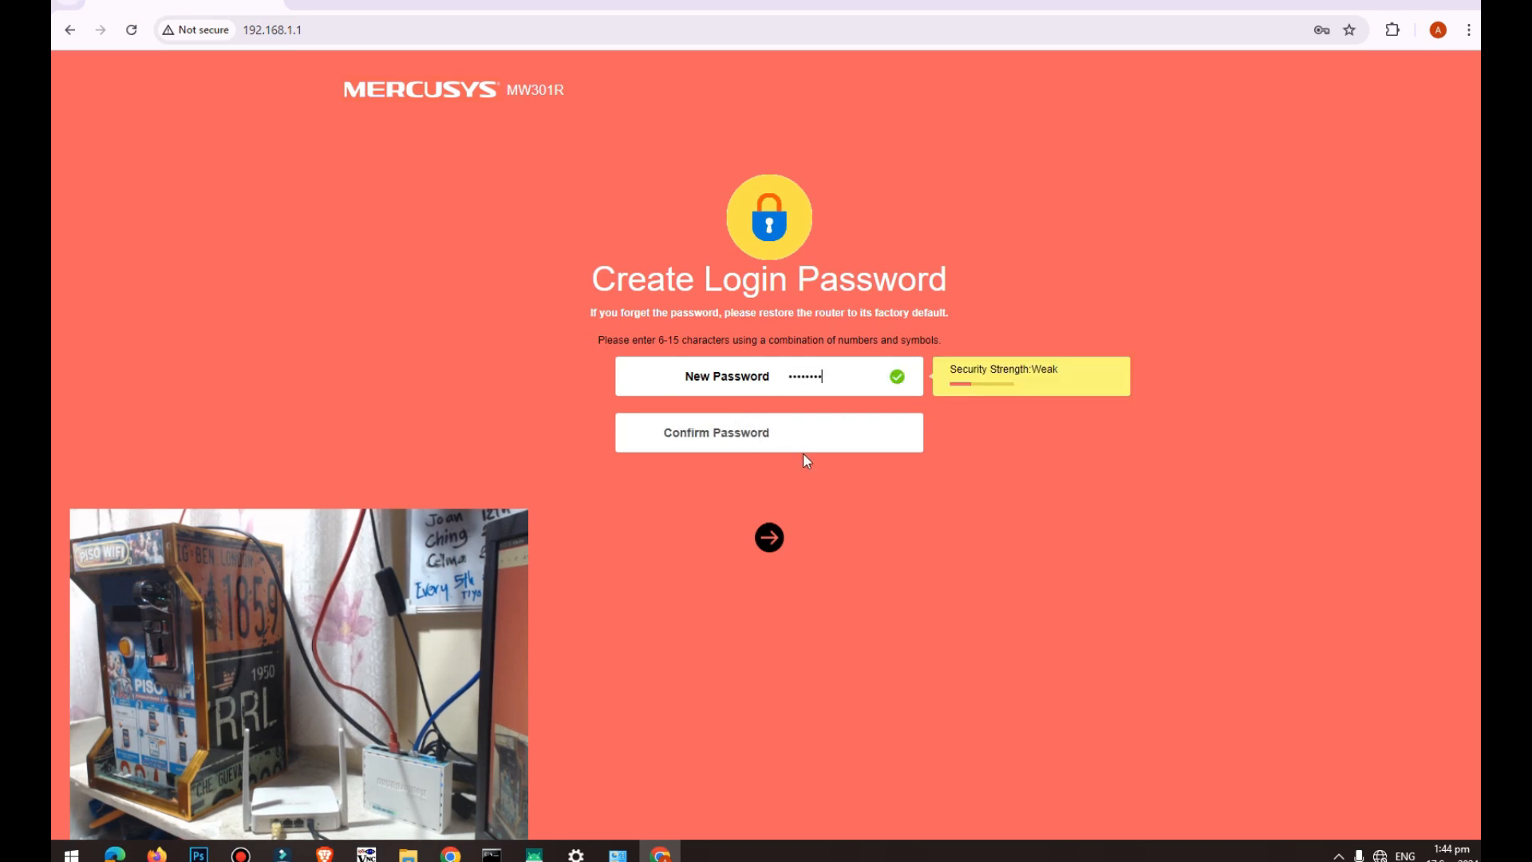
click(816, 440)
text(•)
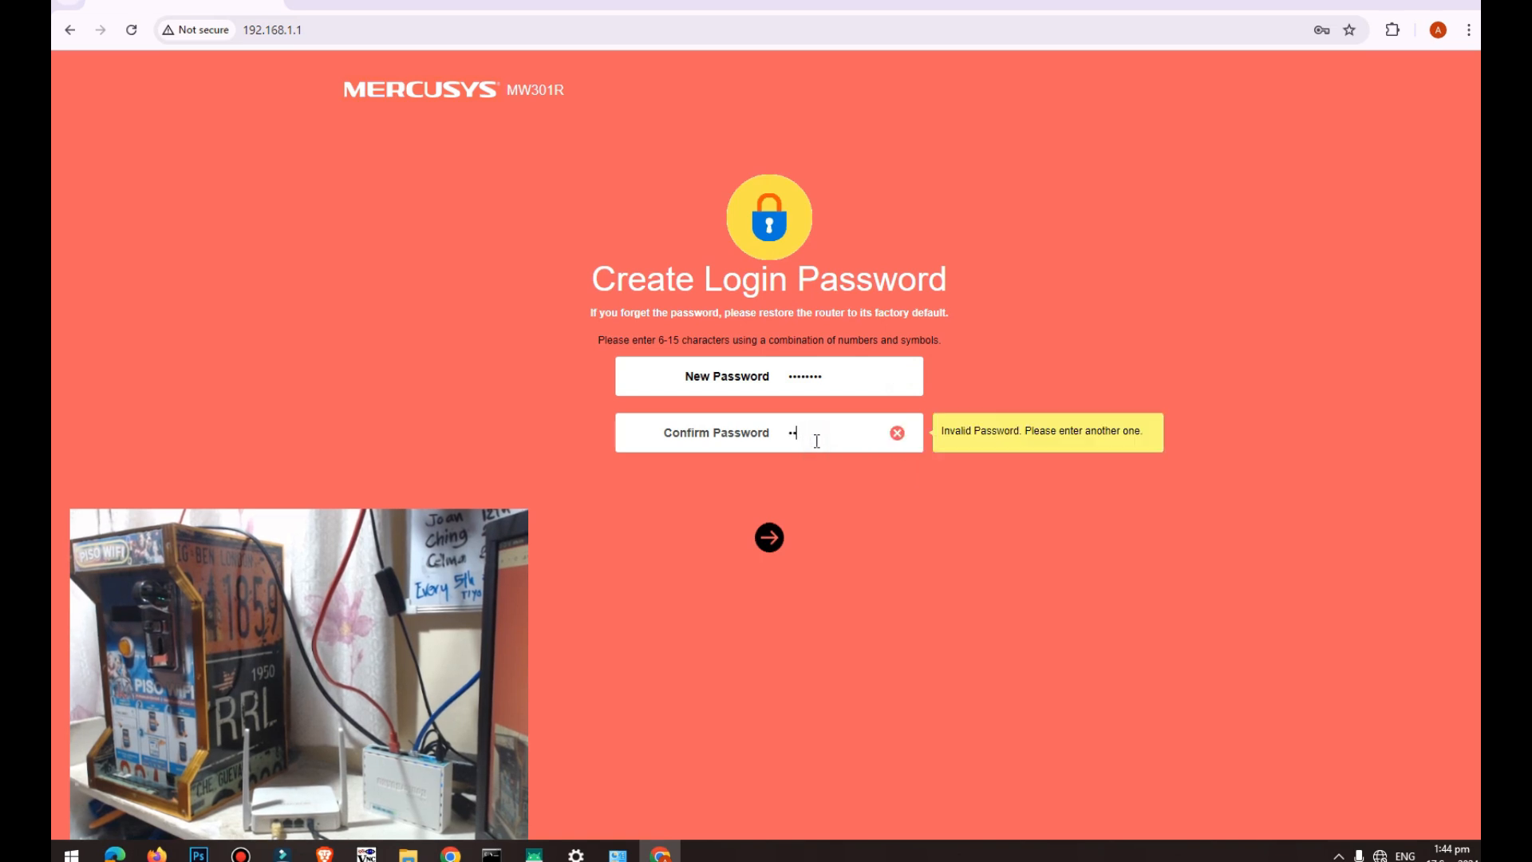
text(•••••••)
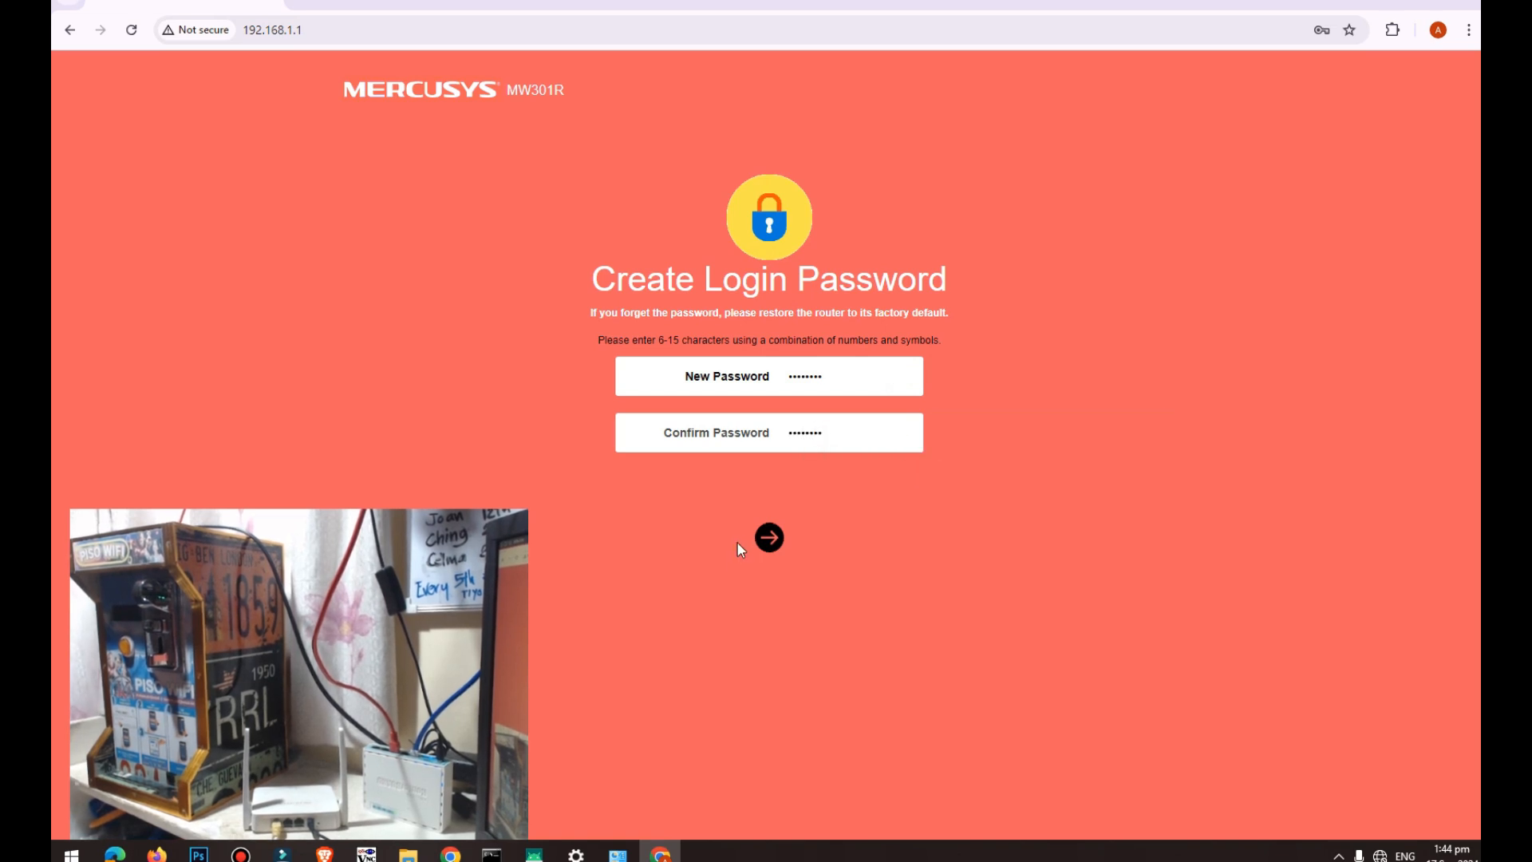
click(771, 539)
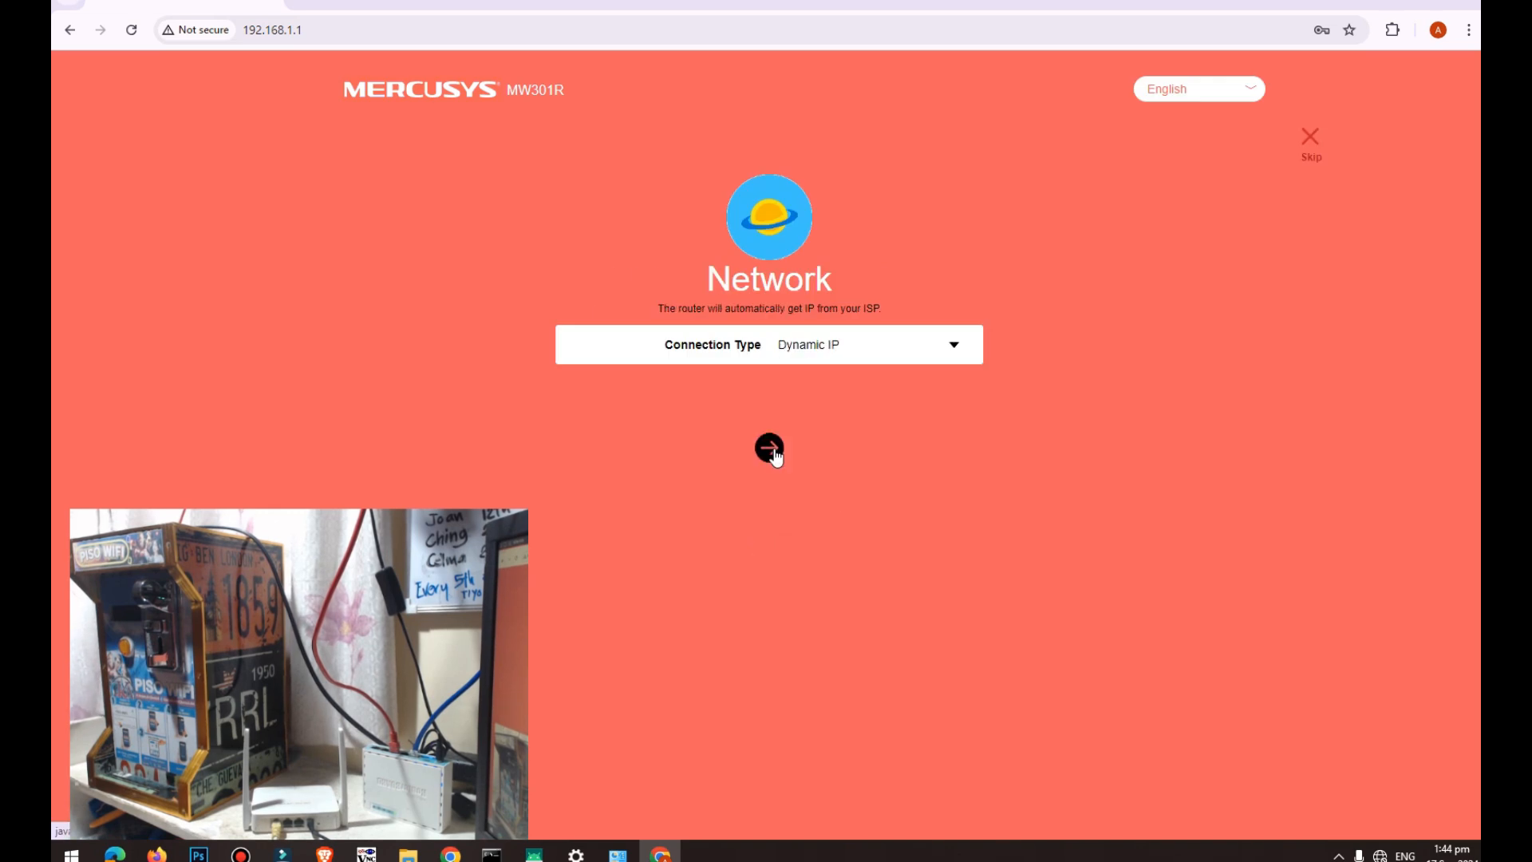
Skip the initial network setup, change the wireless host network's SSID to BASIC TV and save it
click(1312, 139)
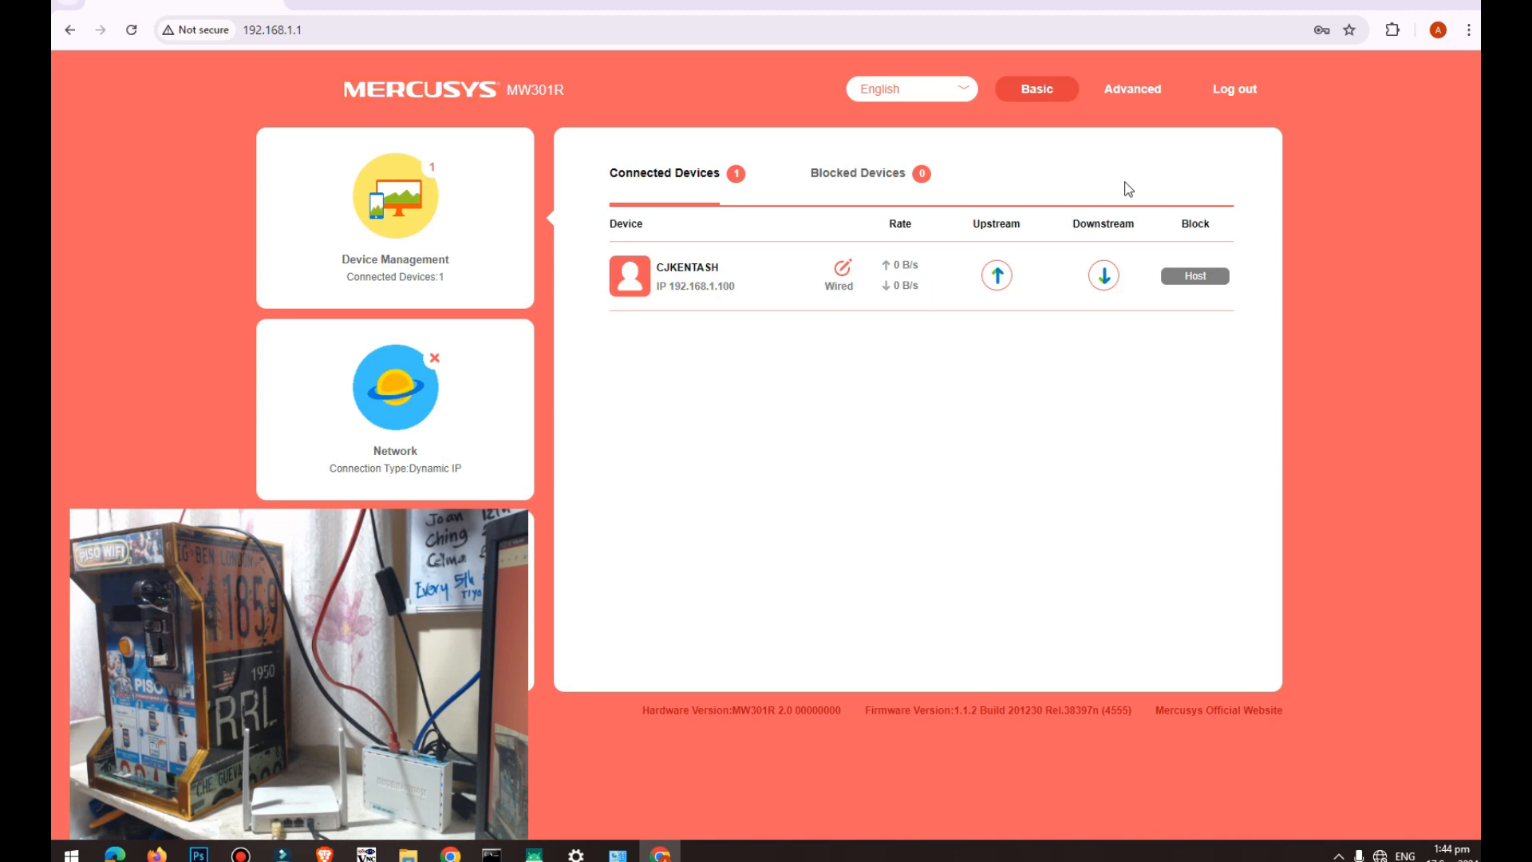
click(1133, 91)
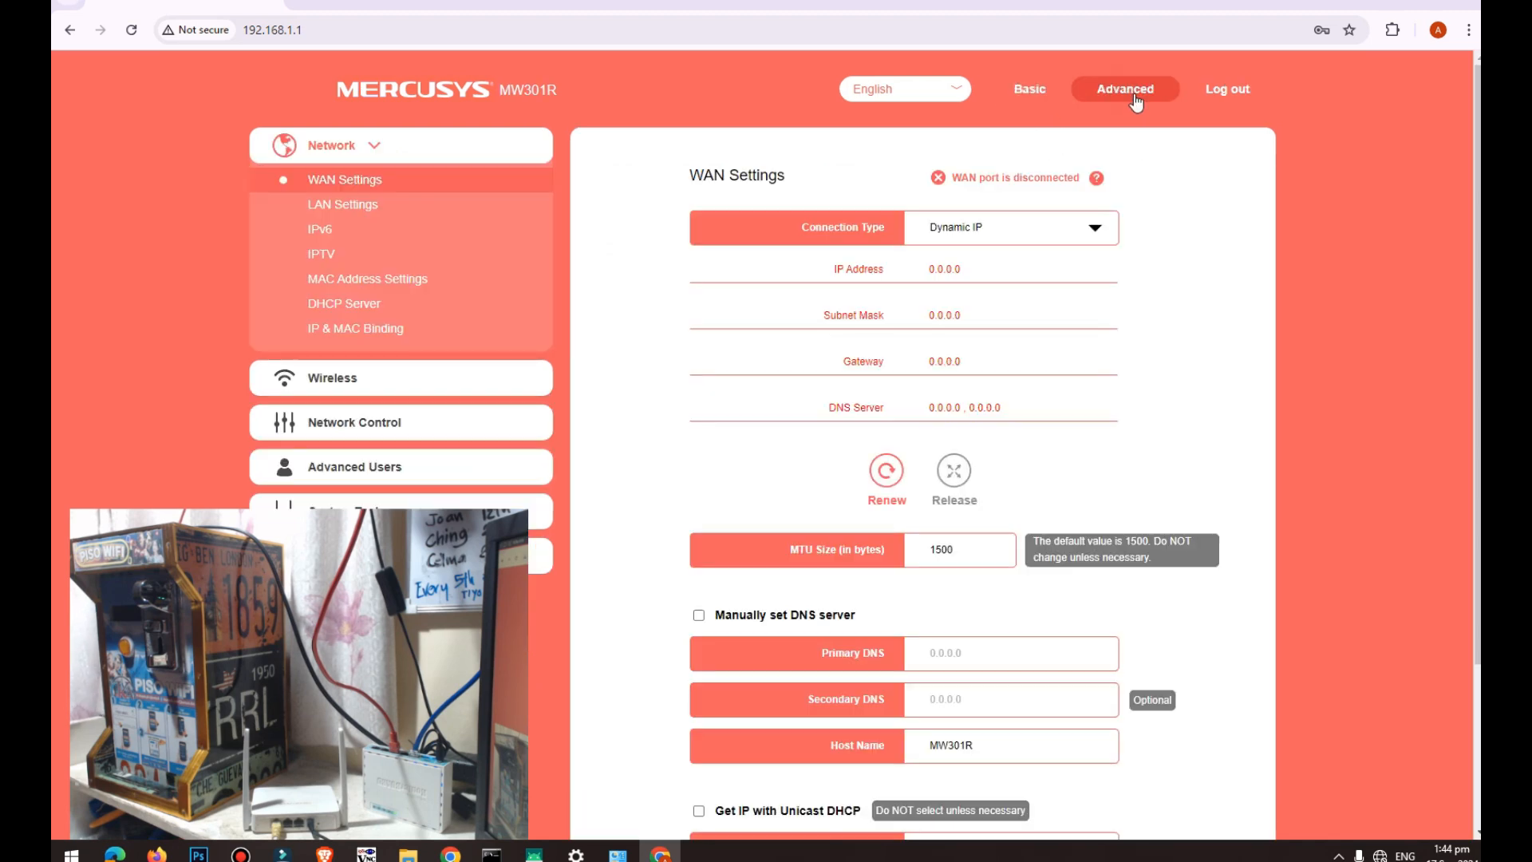
scroll(1069, 447, down, 3)
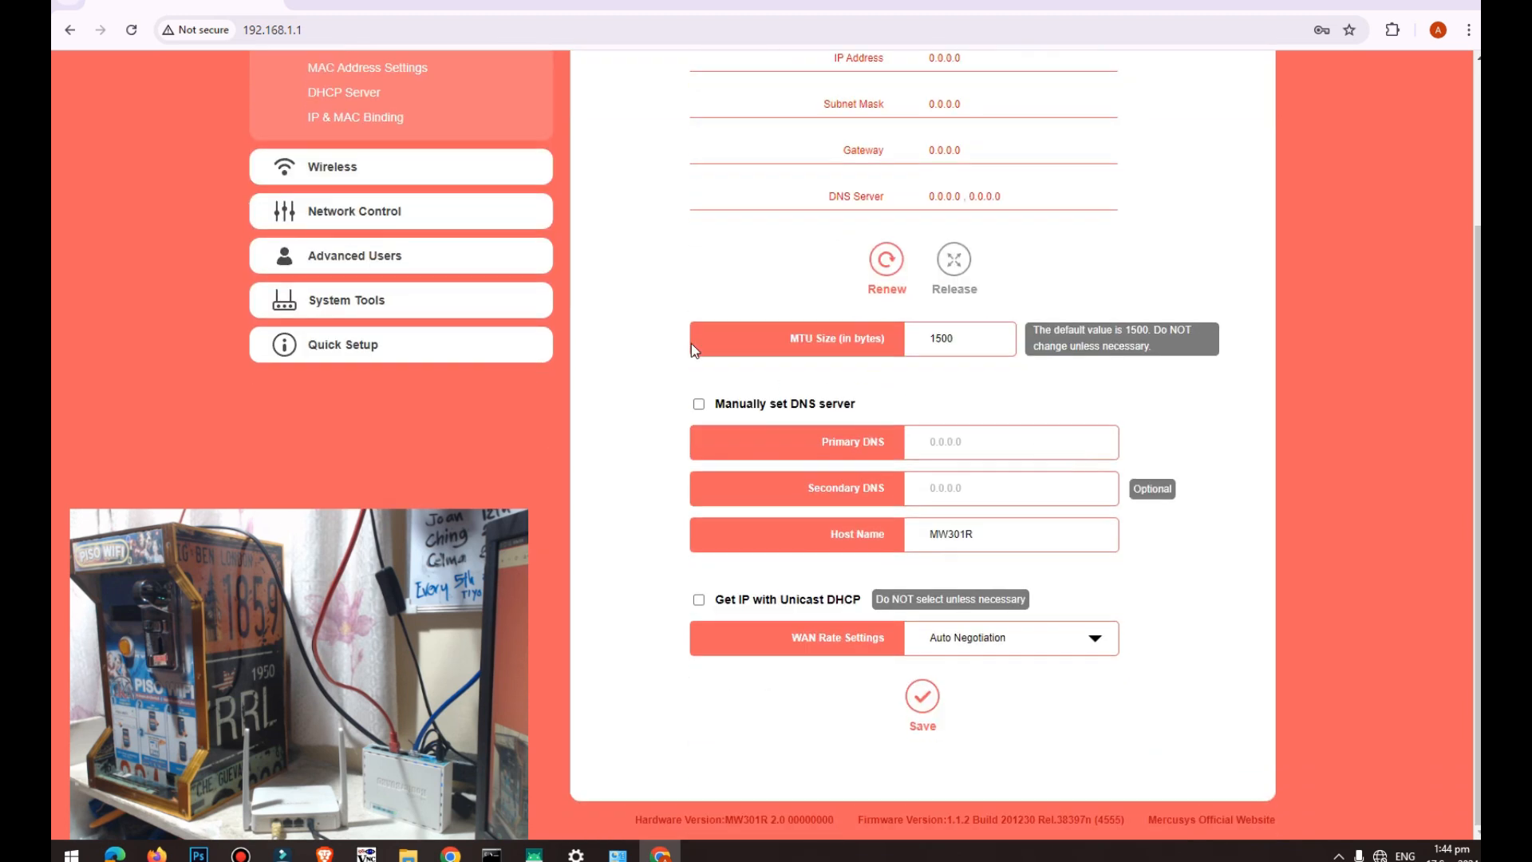
click(333, 168)
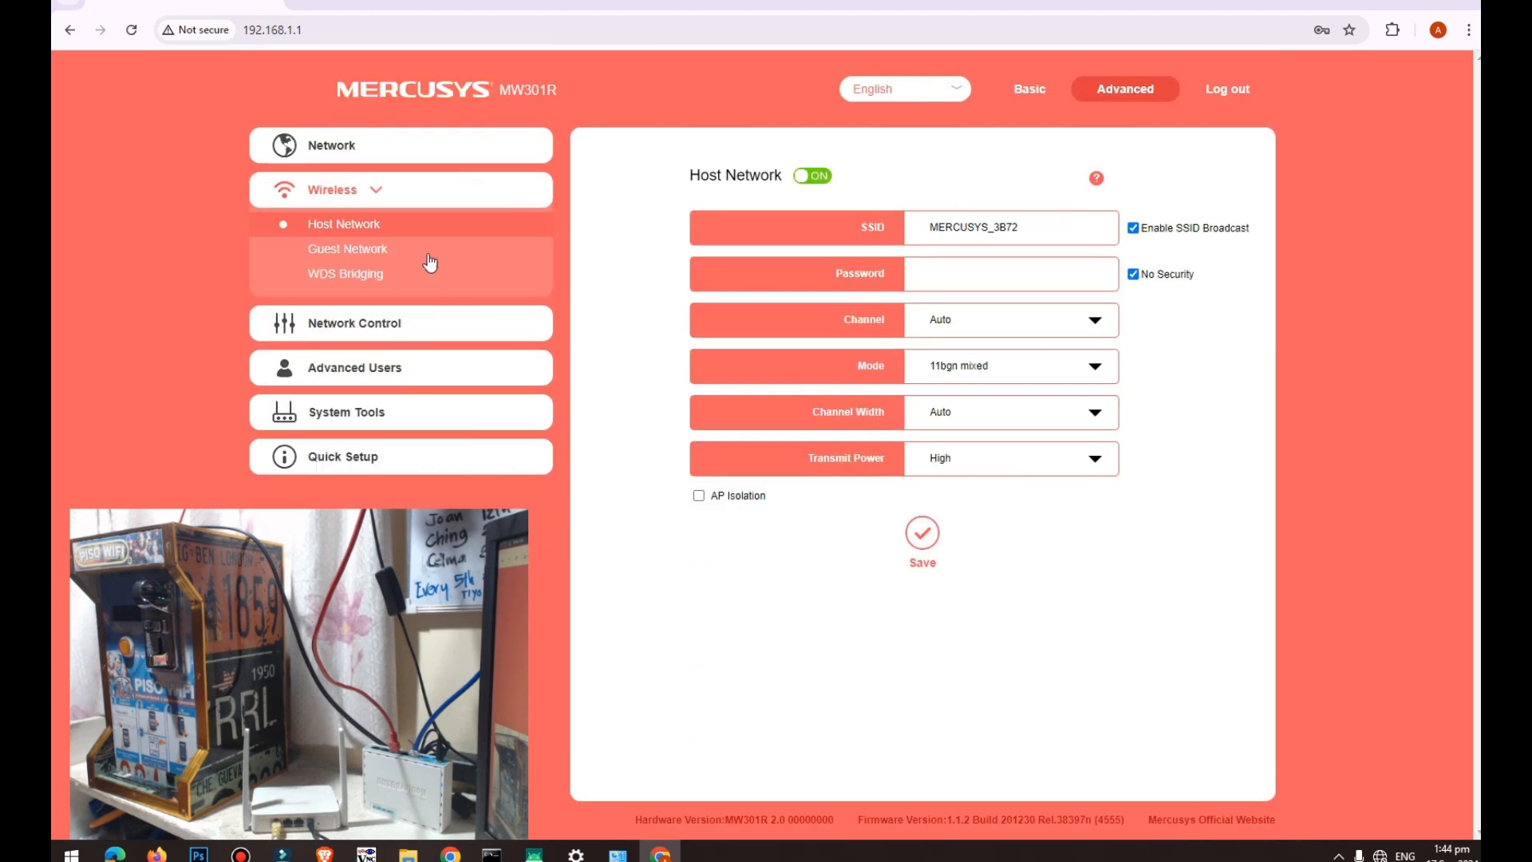
drag(1065, 232, 877, 243)
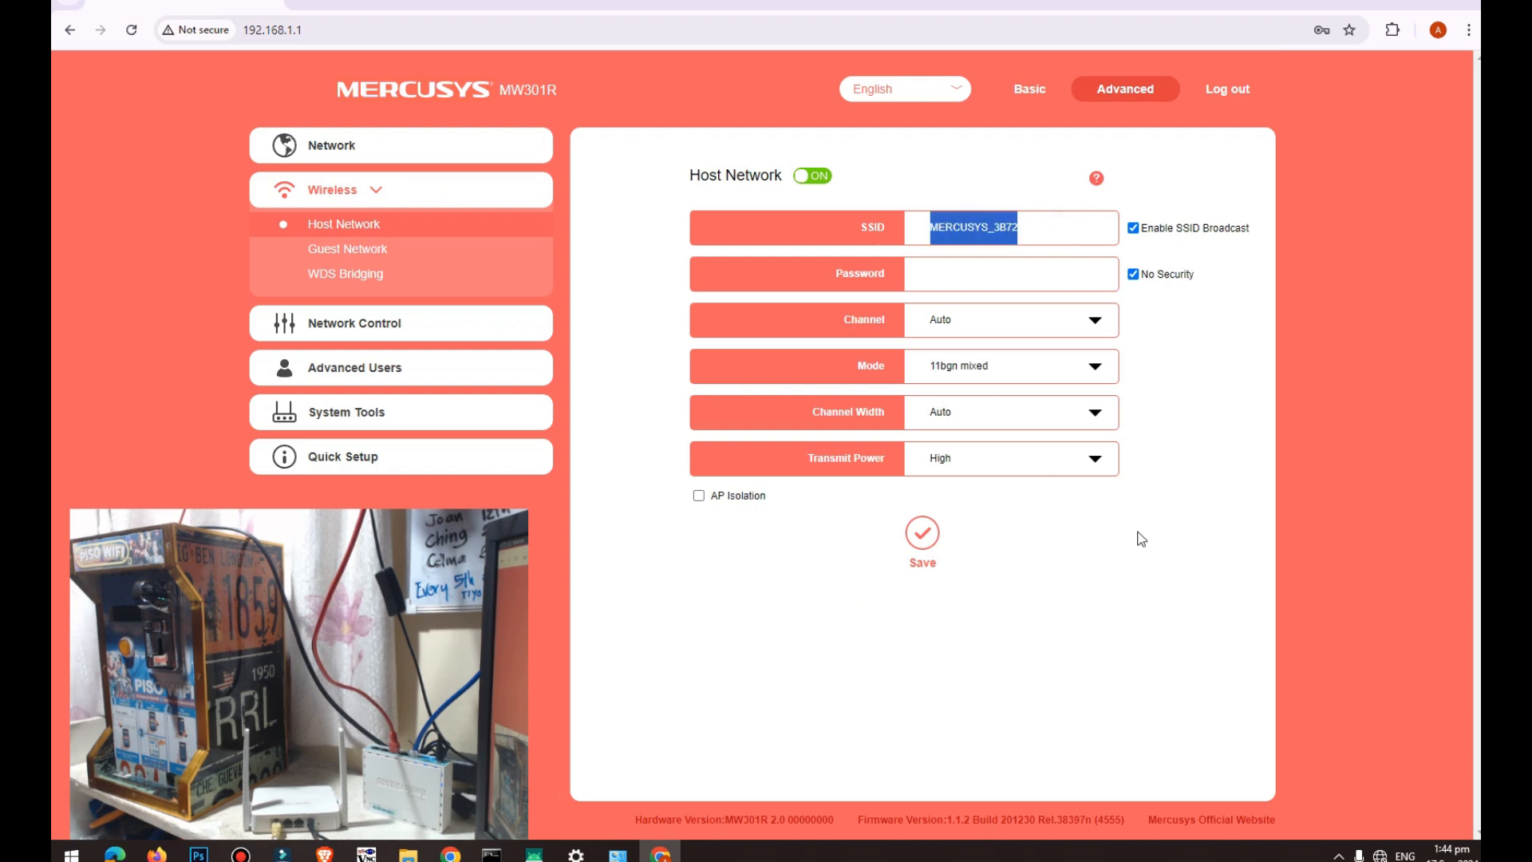
text(BAS)
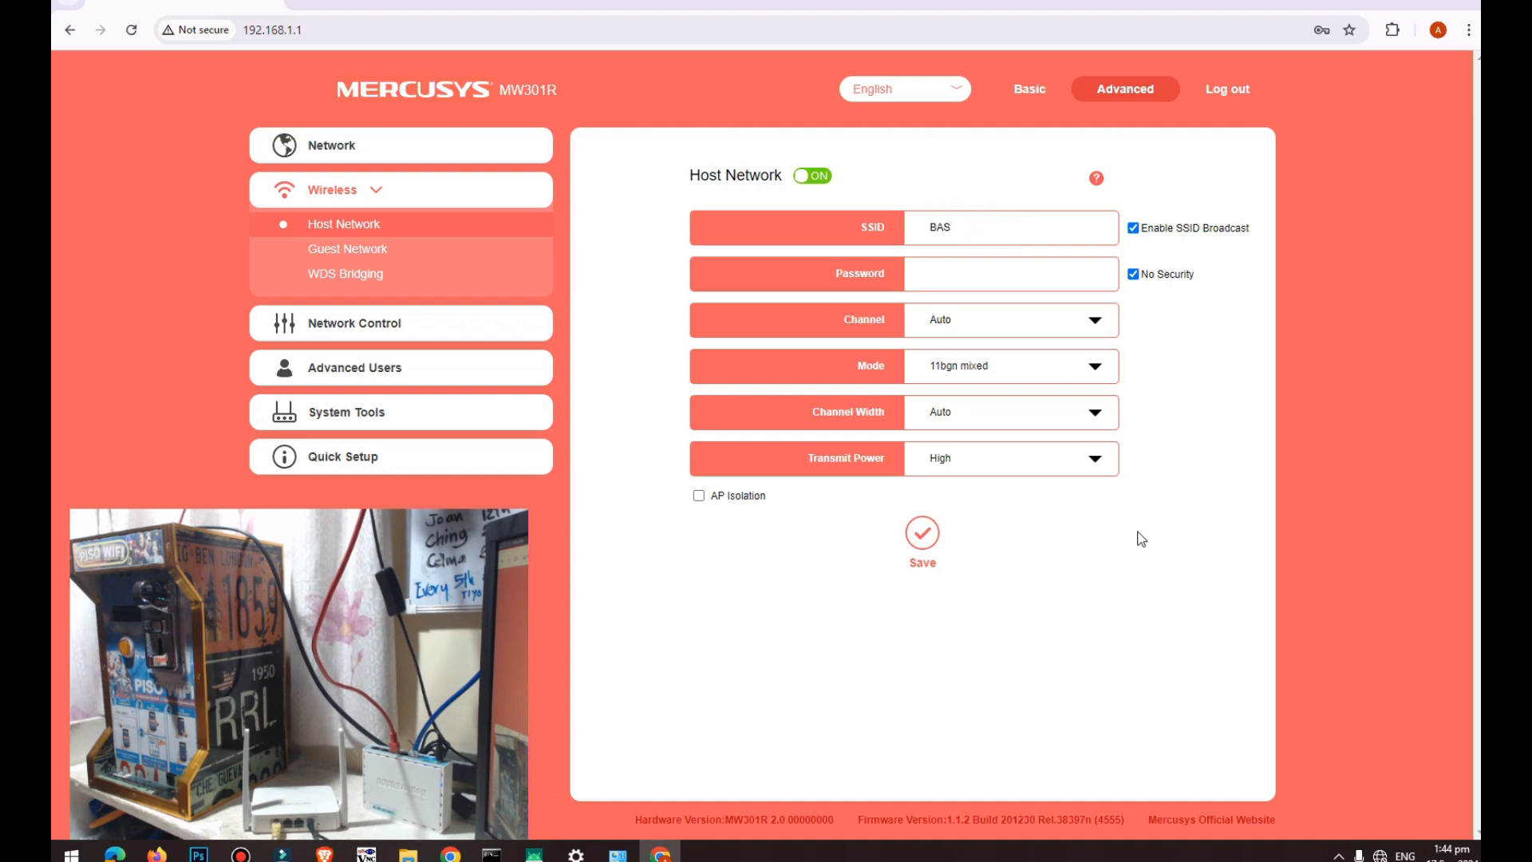
text(IC TV)
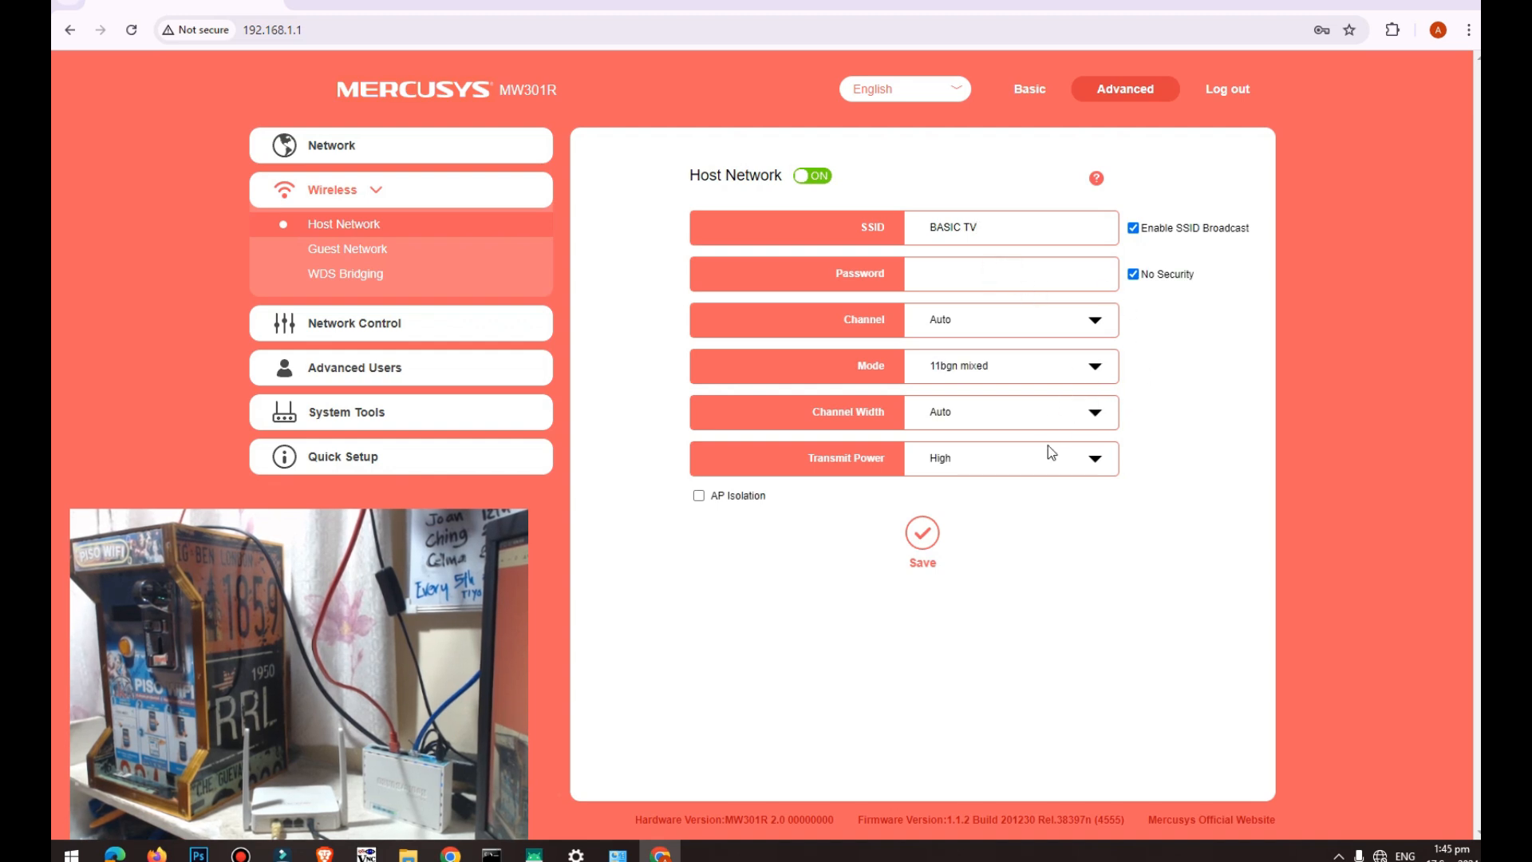
click(922, 538)
Turn off the DHCP server in the router's advanced network settings and save the change
click(348, 154)
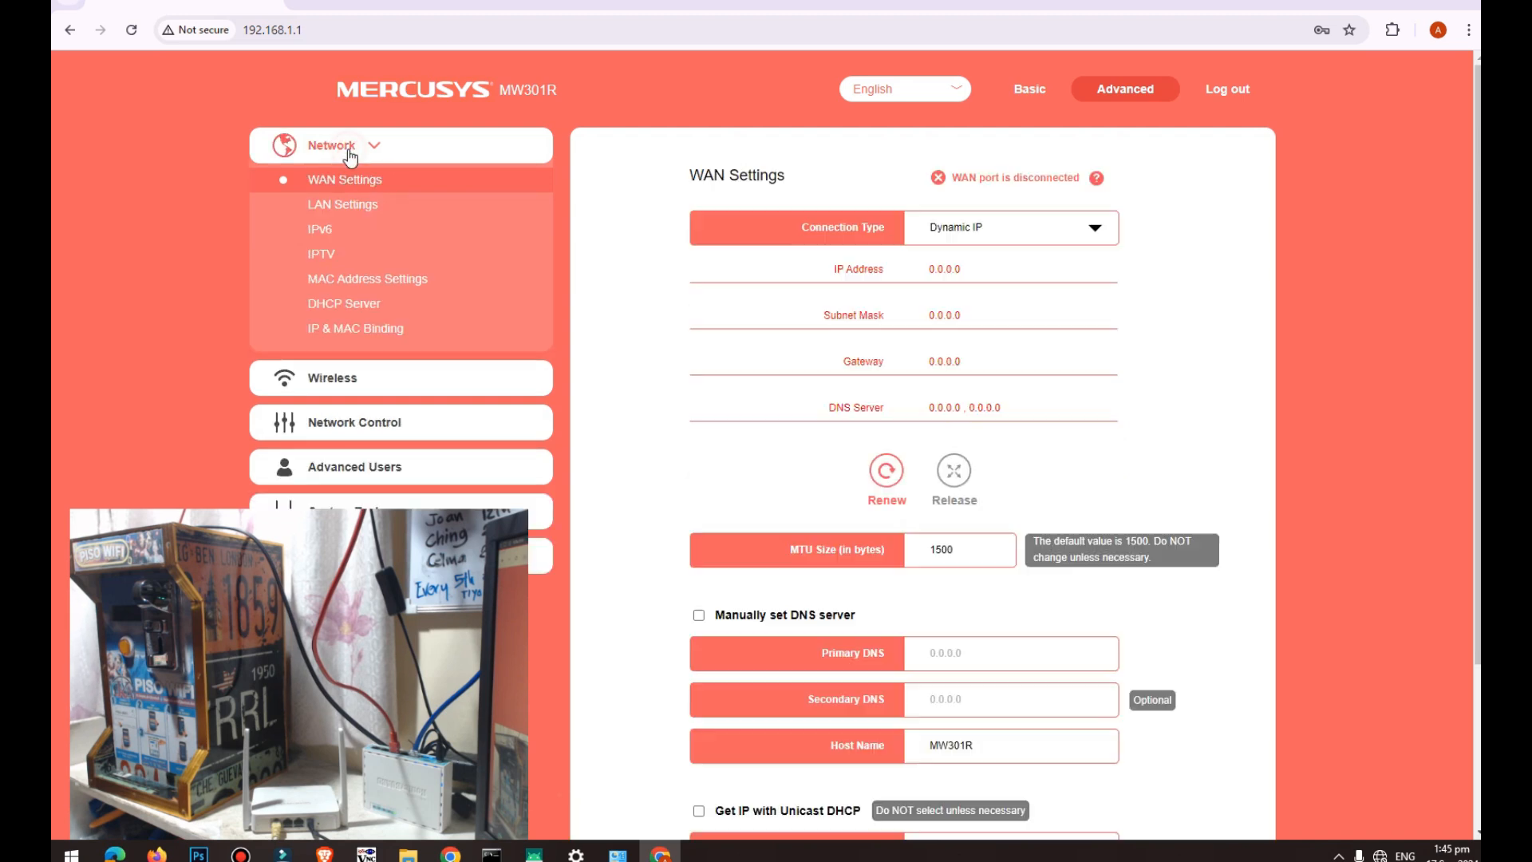
click(365, 208)
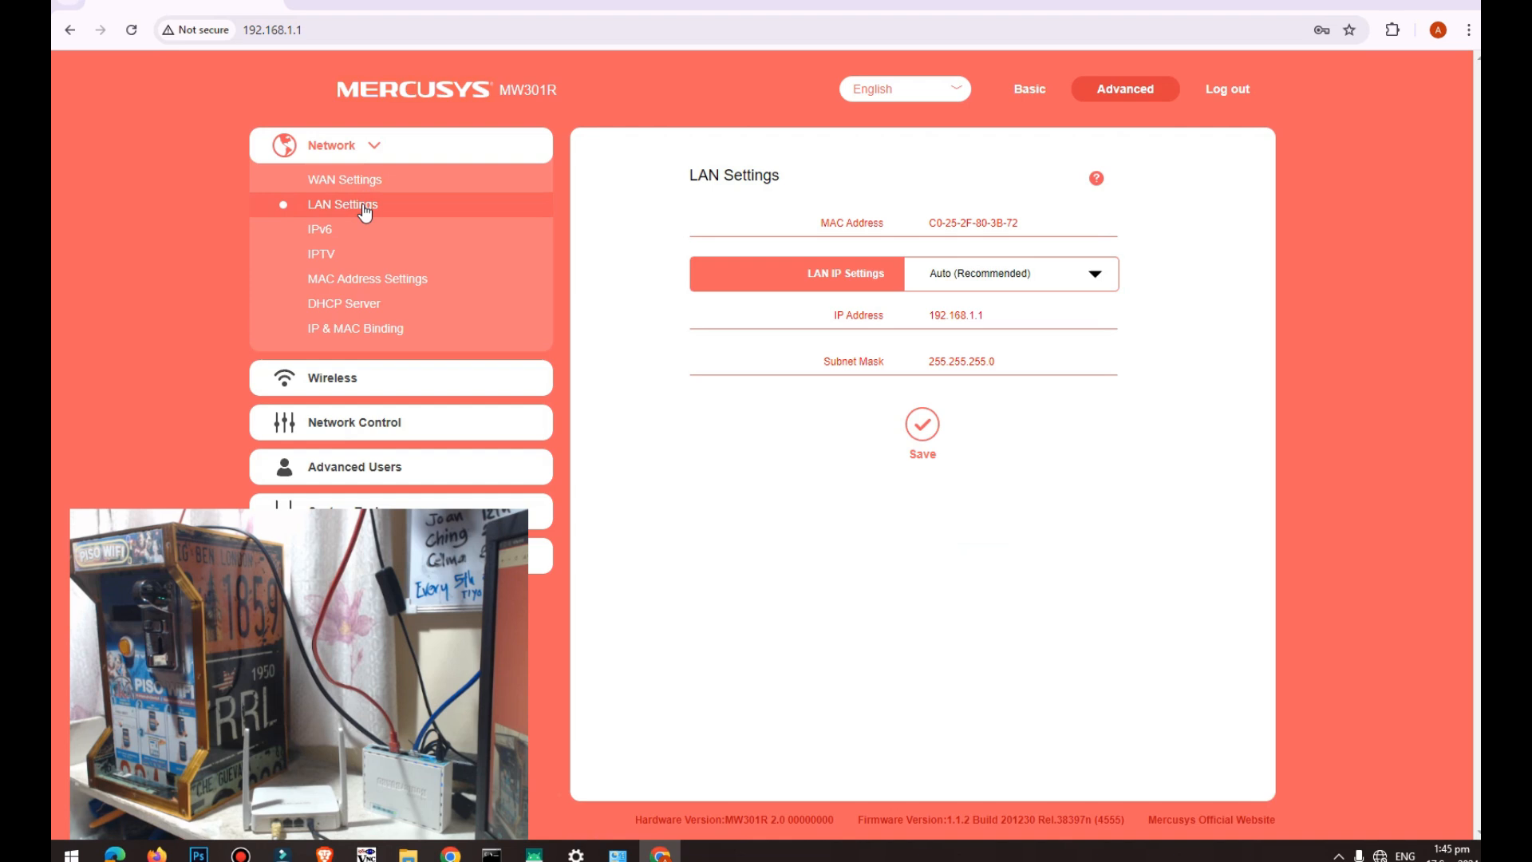
click(368, 310)
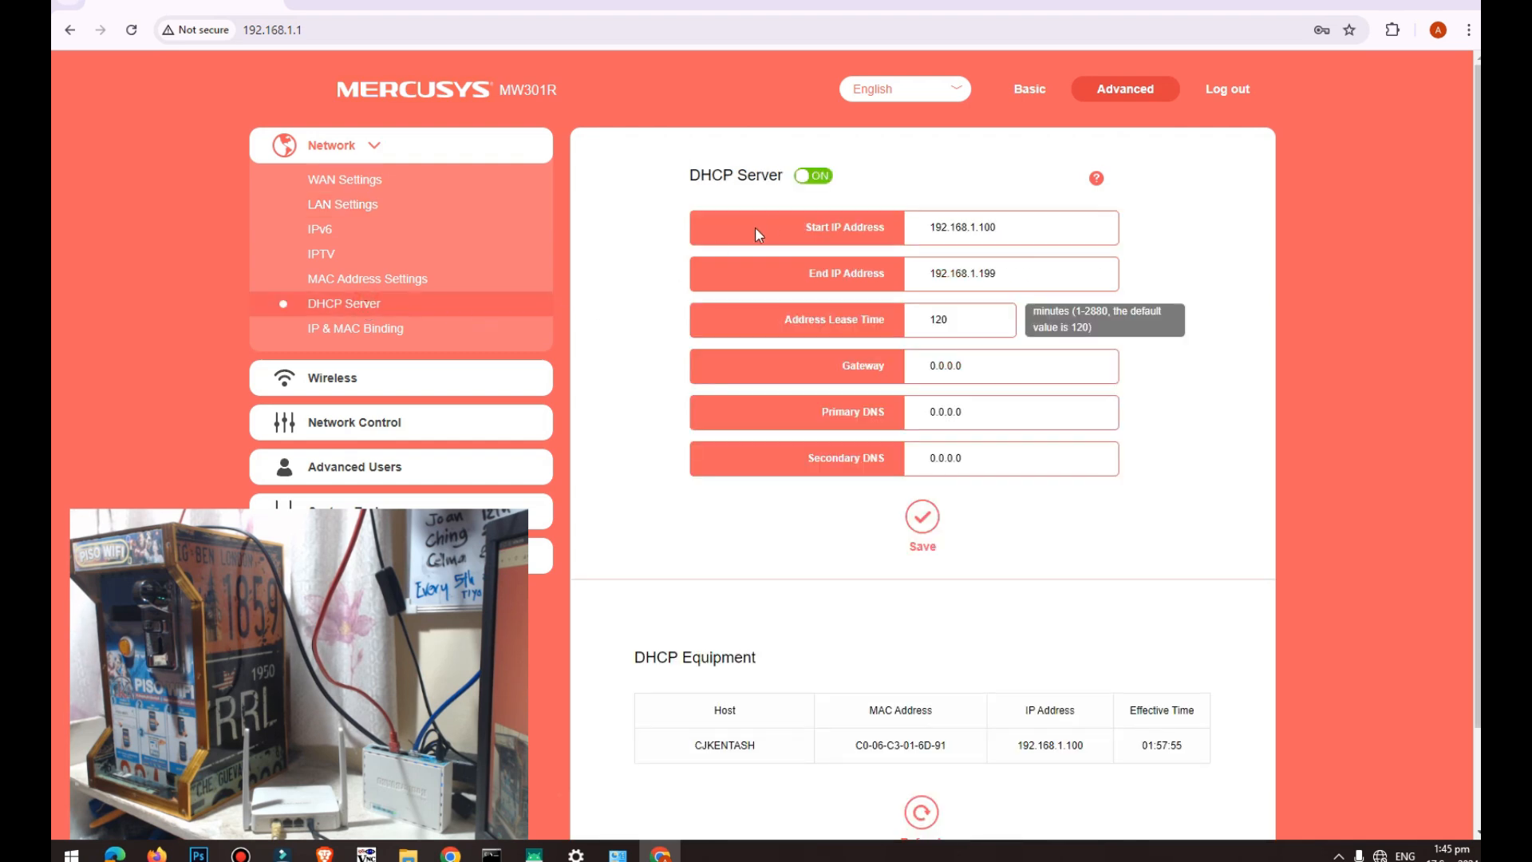
drag(682, 178, 785, 175)
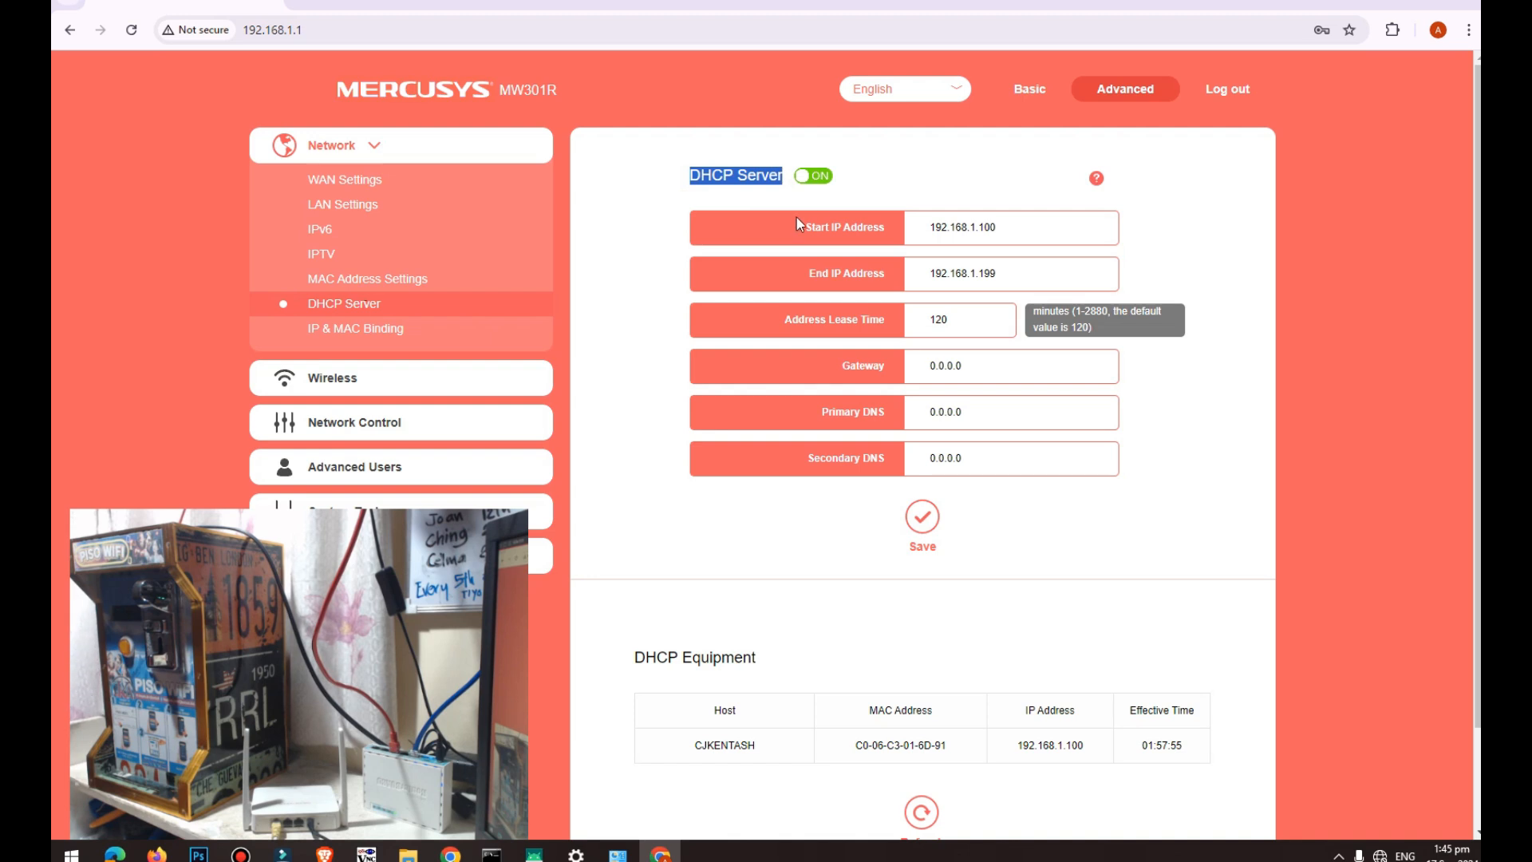
click(821, 178)
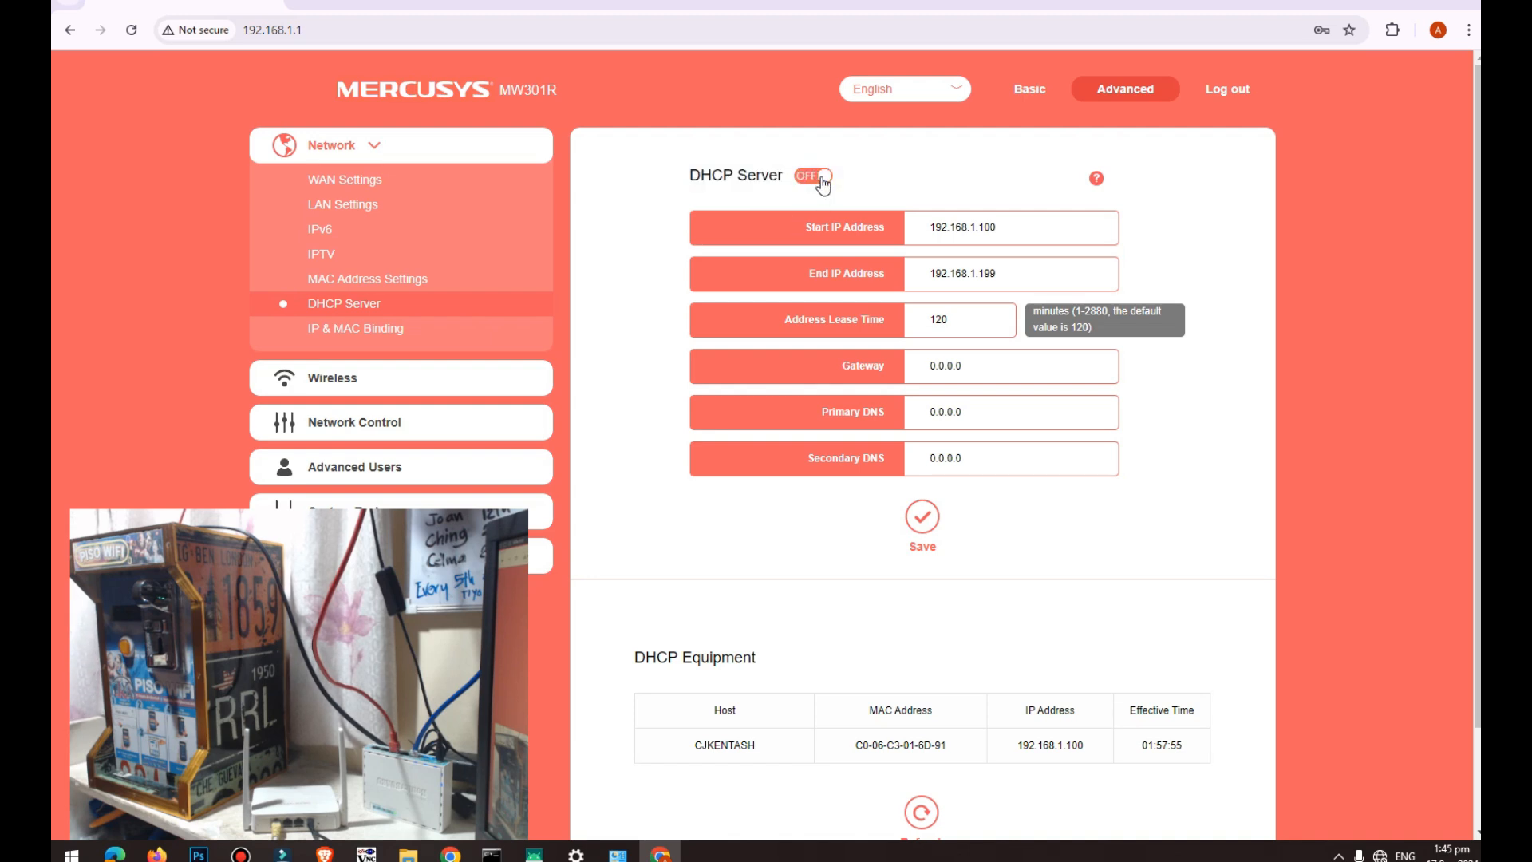
click(928, 520)
Close the browser and the open Ethernet 2 connection details and status dialogs
right_click(660, 852)
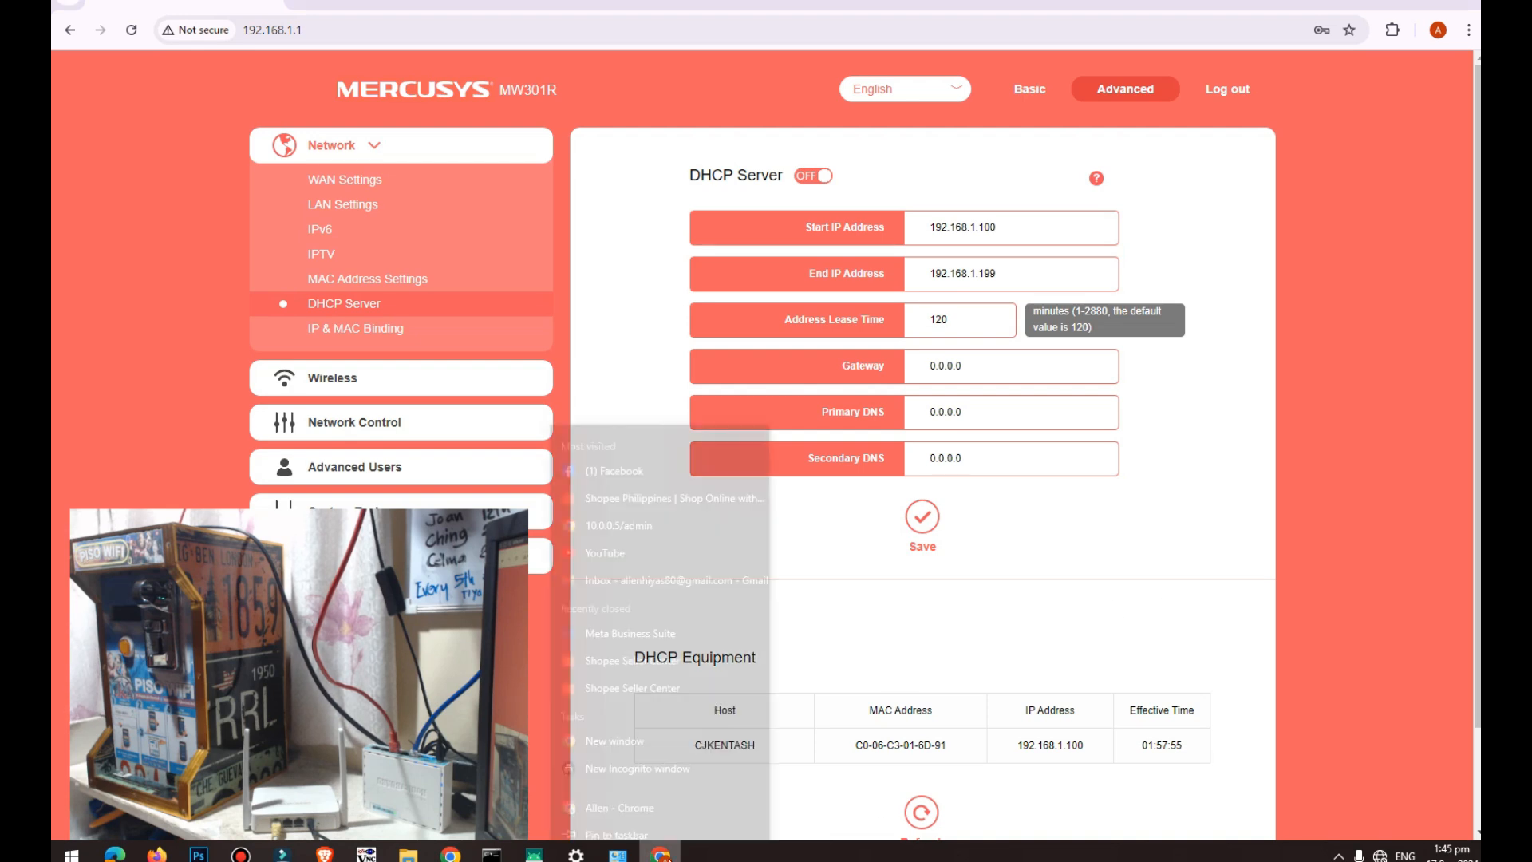
click(619, 819)
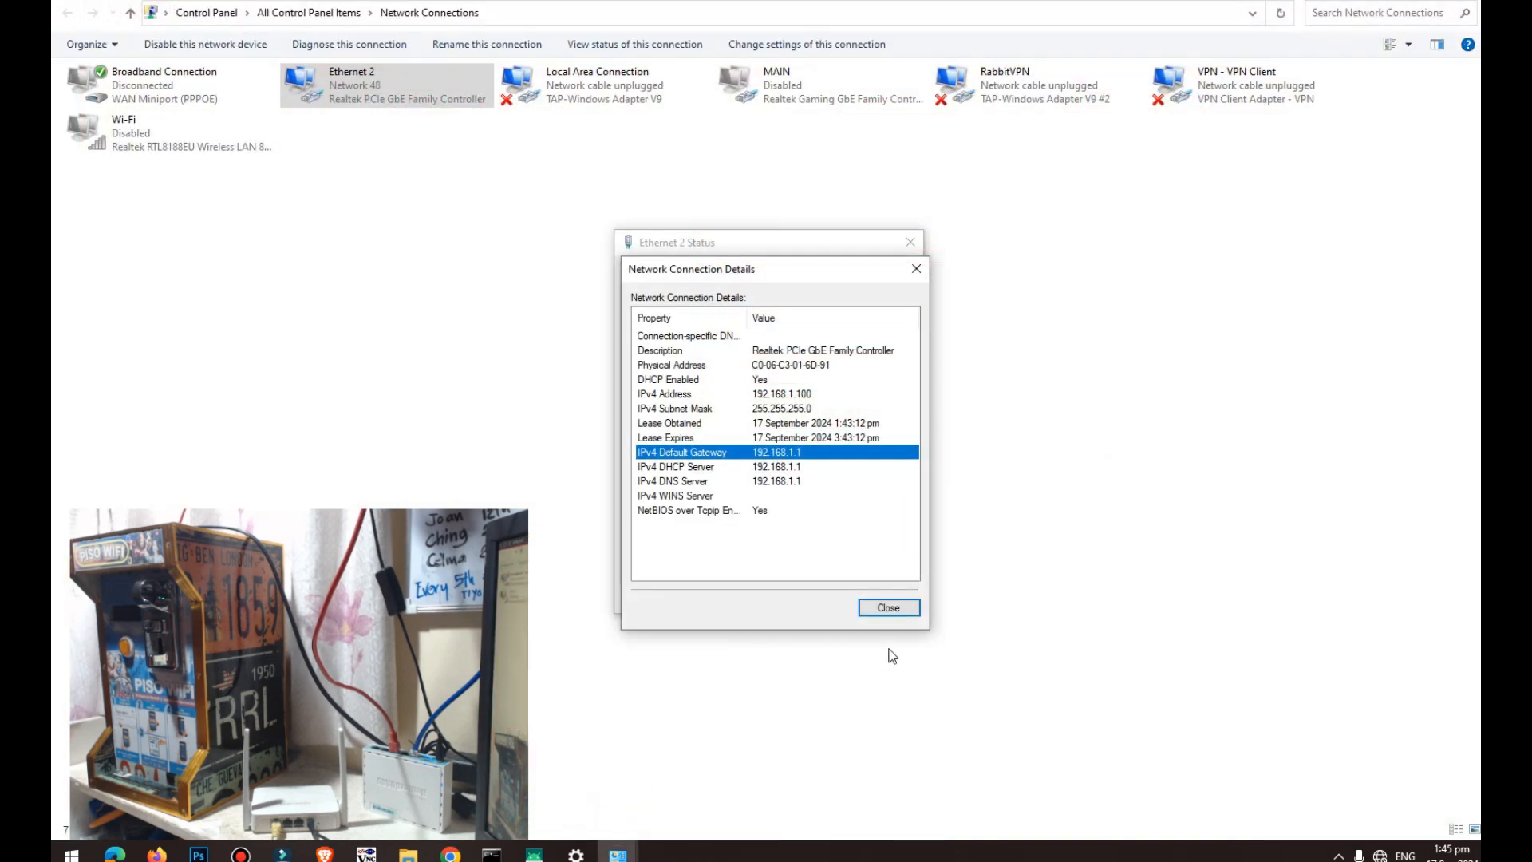
click(905, 606)
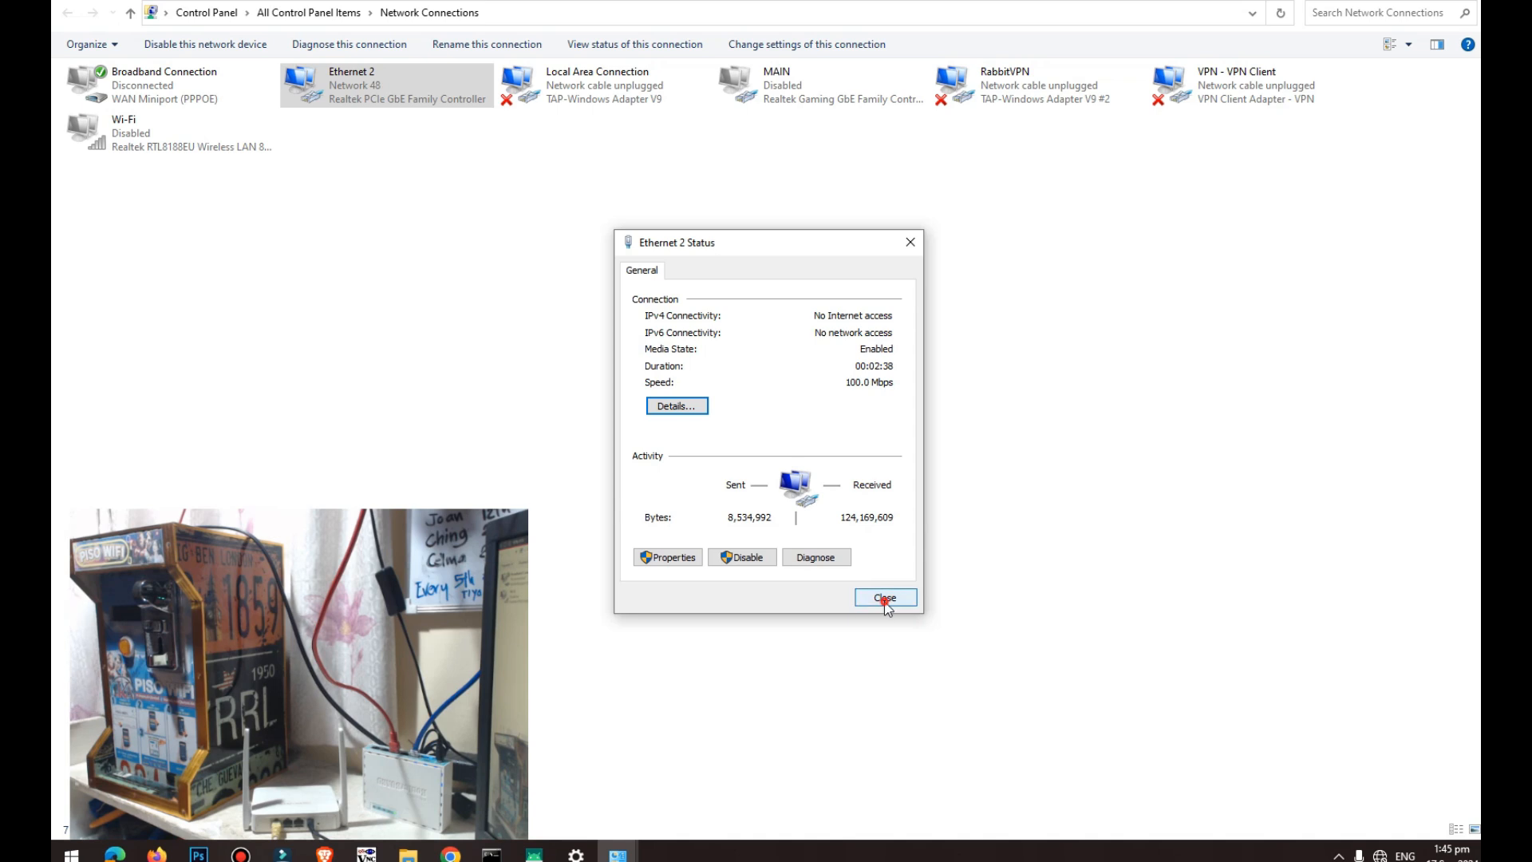
click(884, 602)
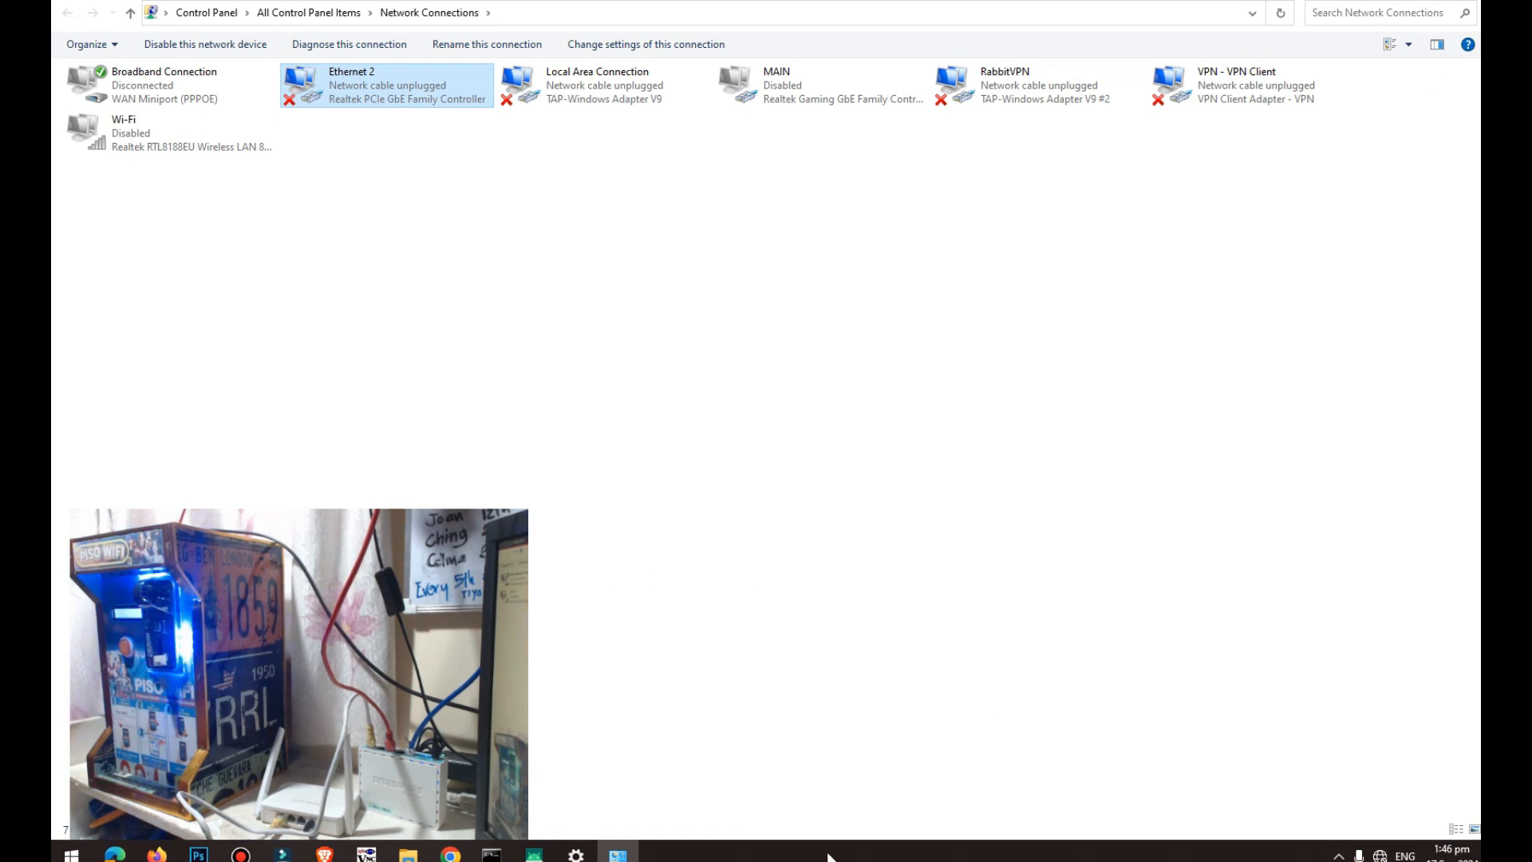
Switch to the scrcpy phone mirror, open the phone's Wi-Fi settings and connect to the BASIC TV network
click(496, 856)
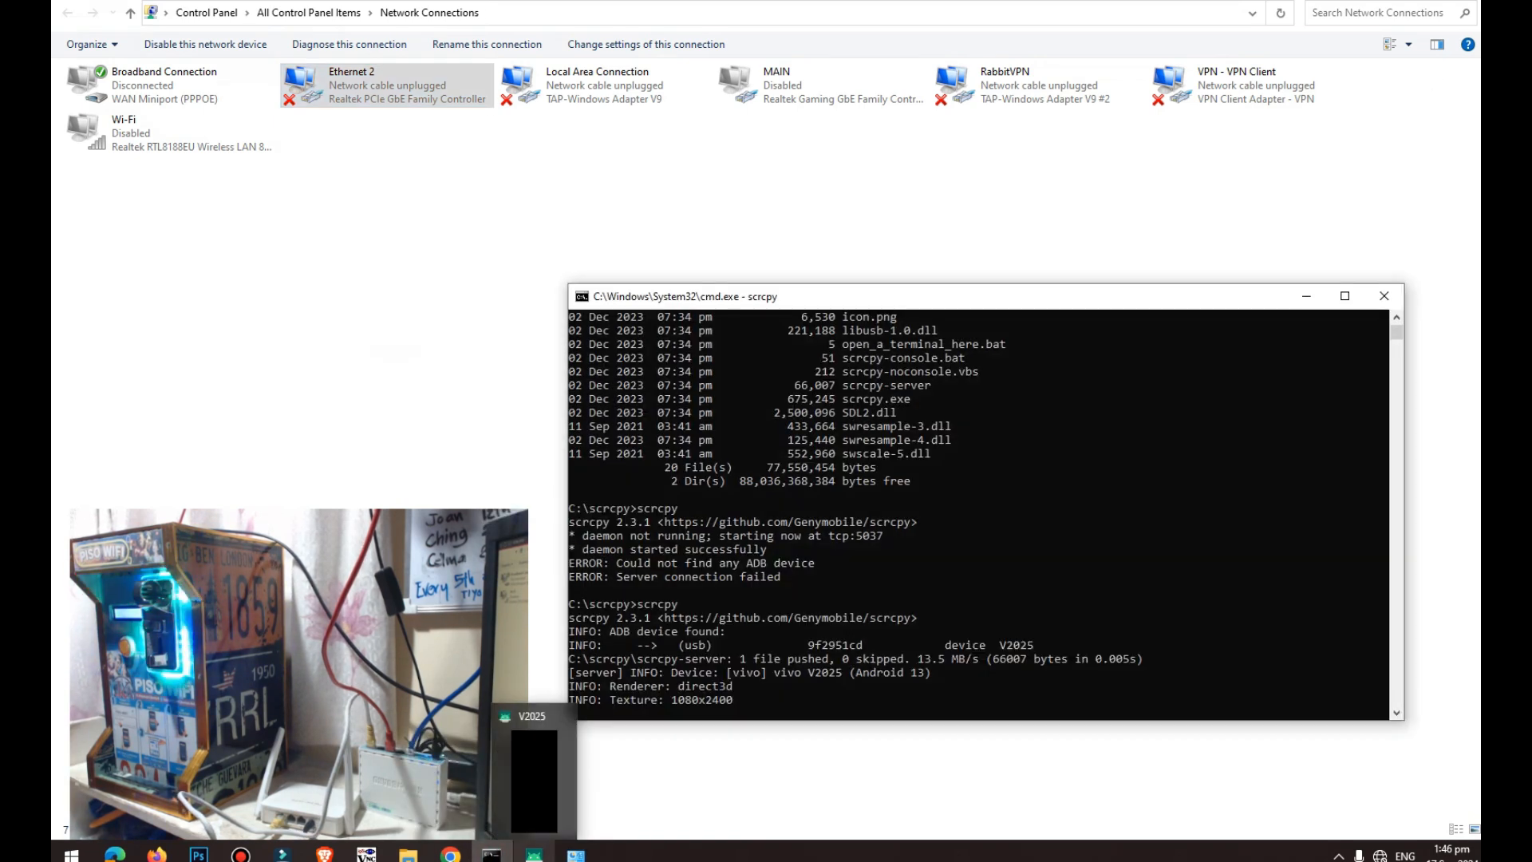
click(495, 856)
click(530, 858)
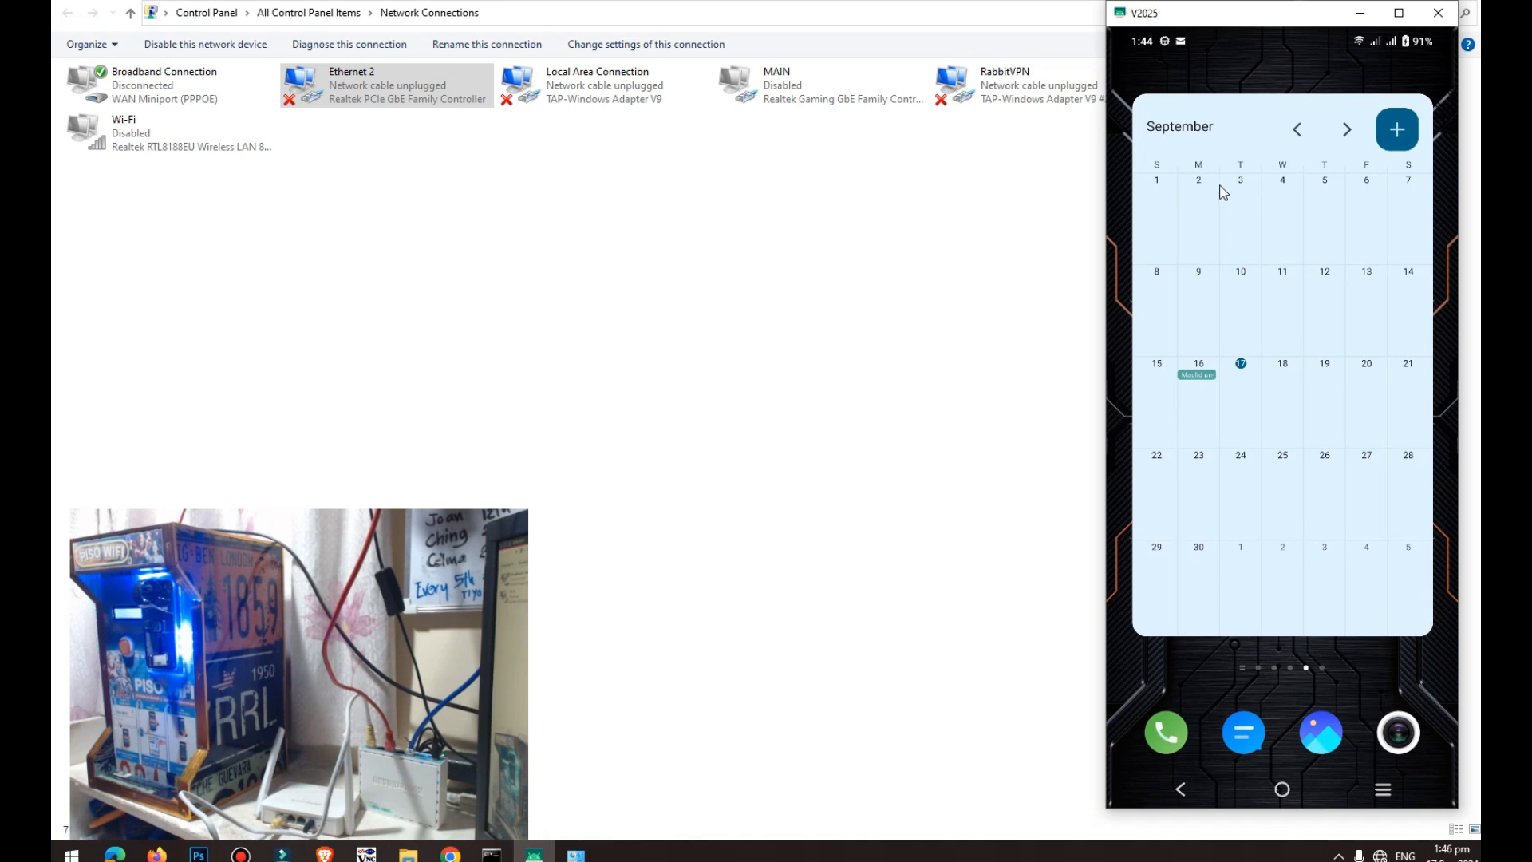
drag(1206, 35, 1249, 615)
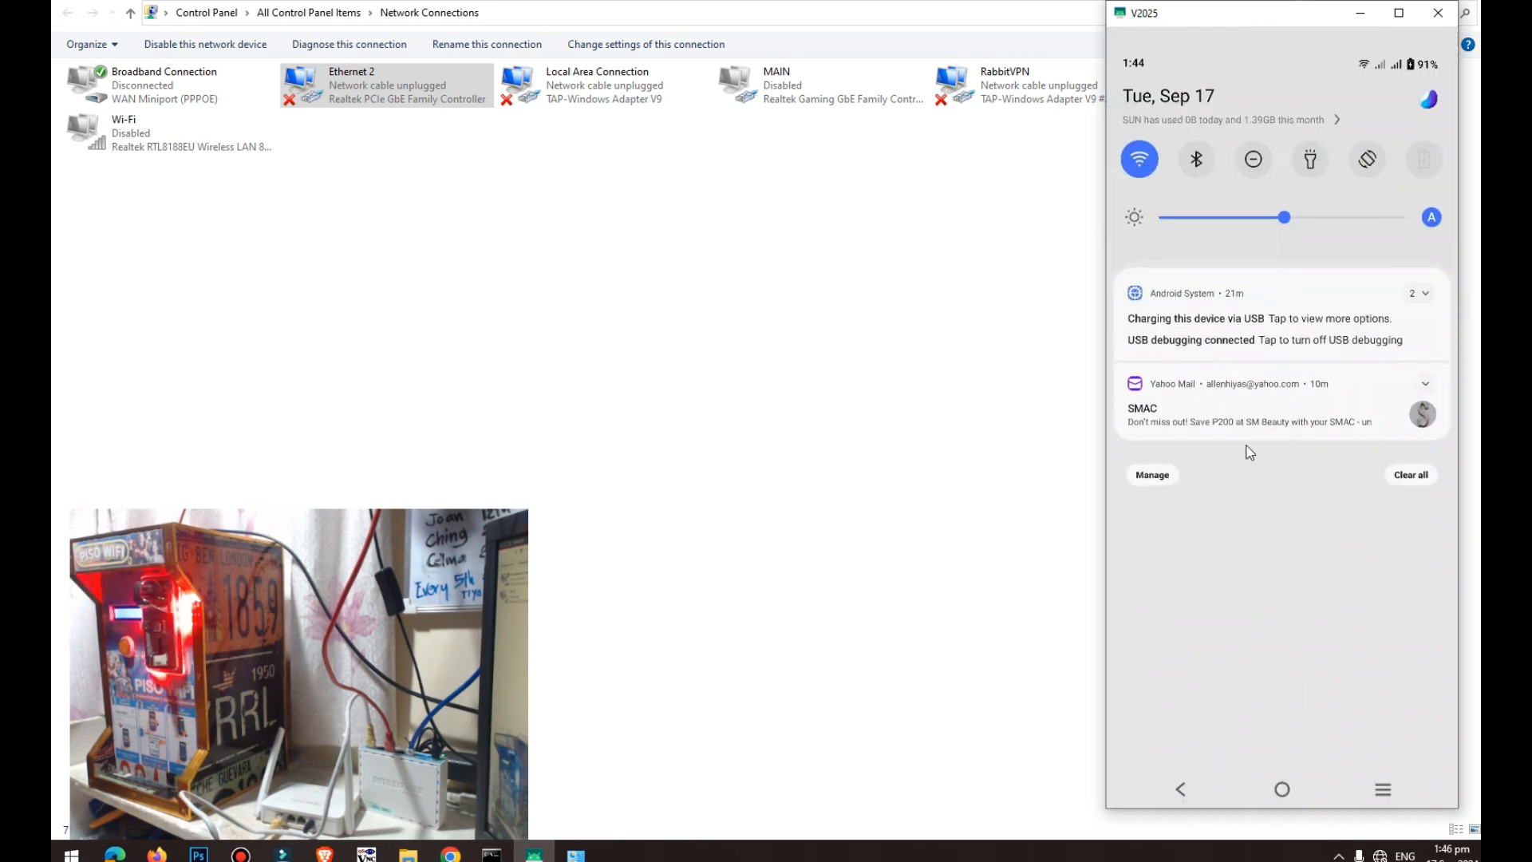
click(1144, 173)
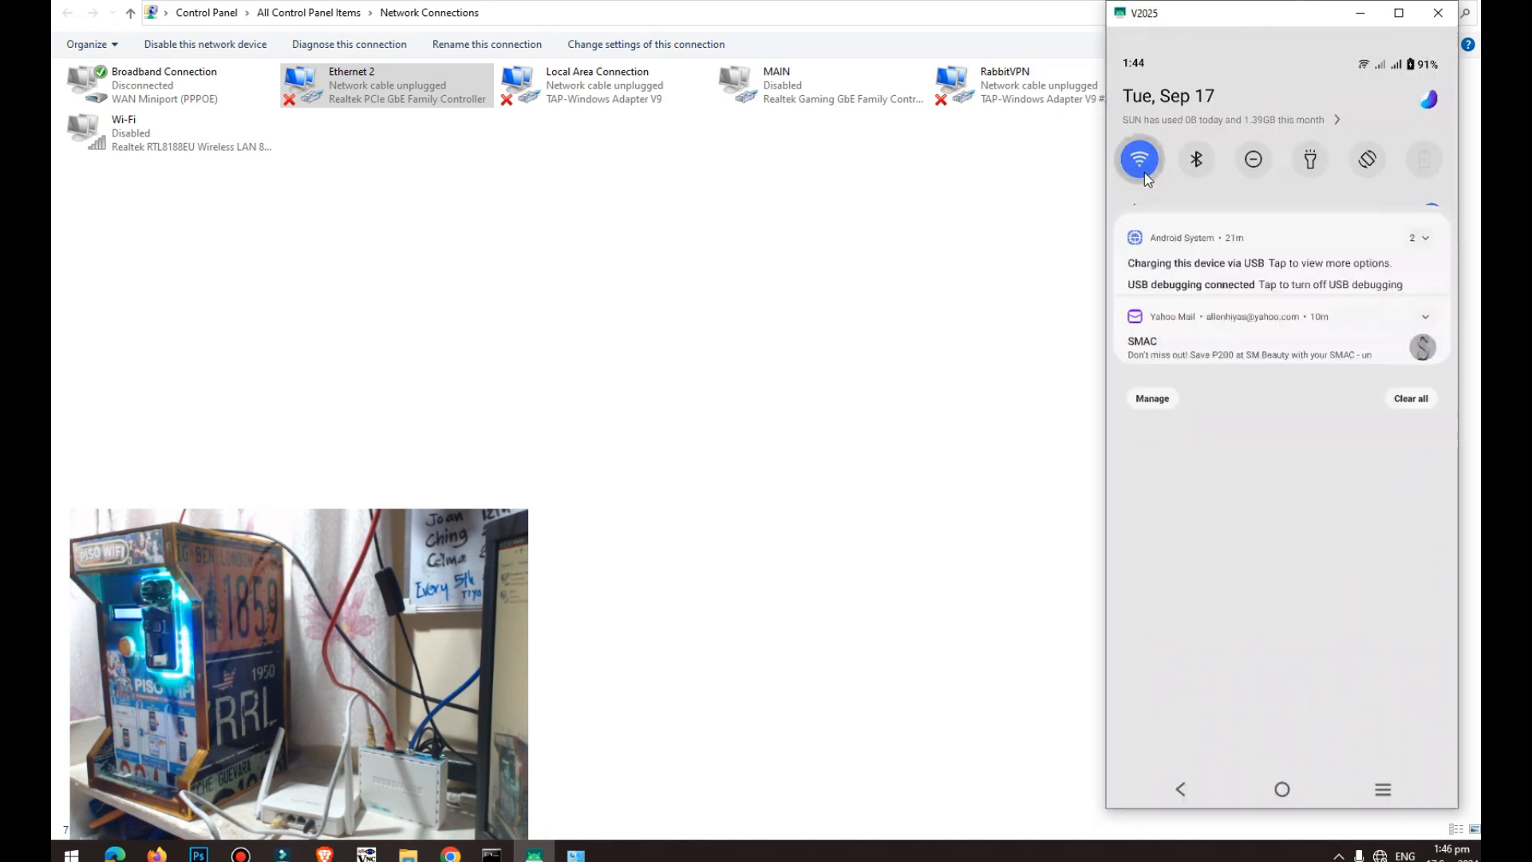
scroll(1248, 535, down, 1)
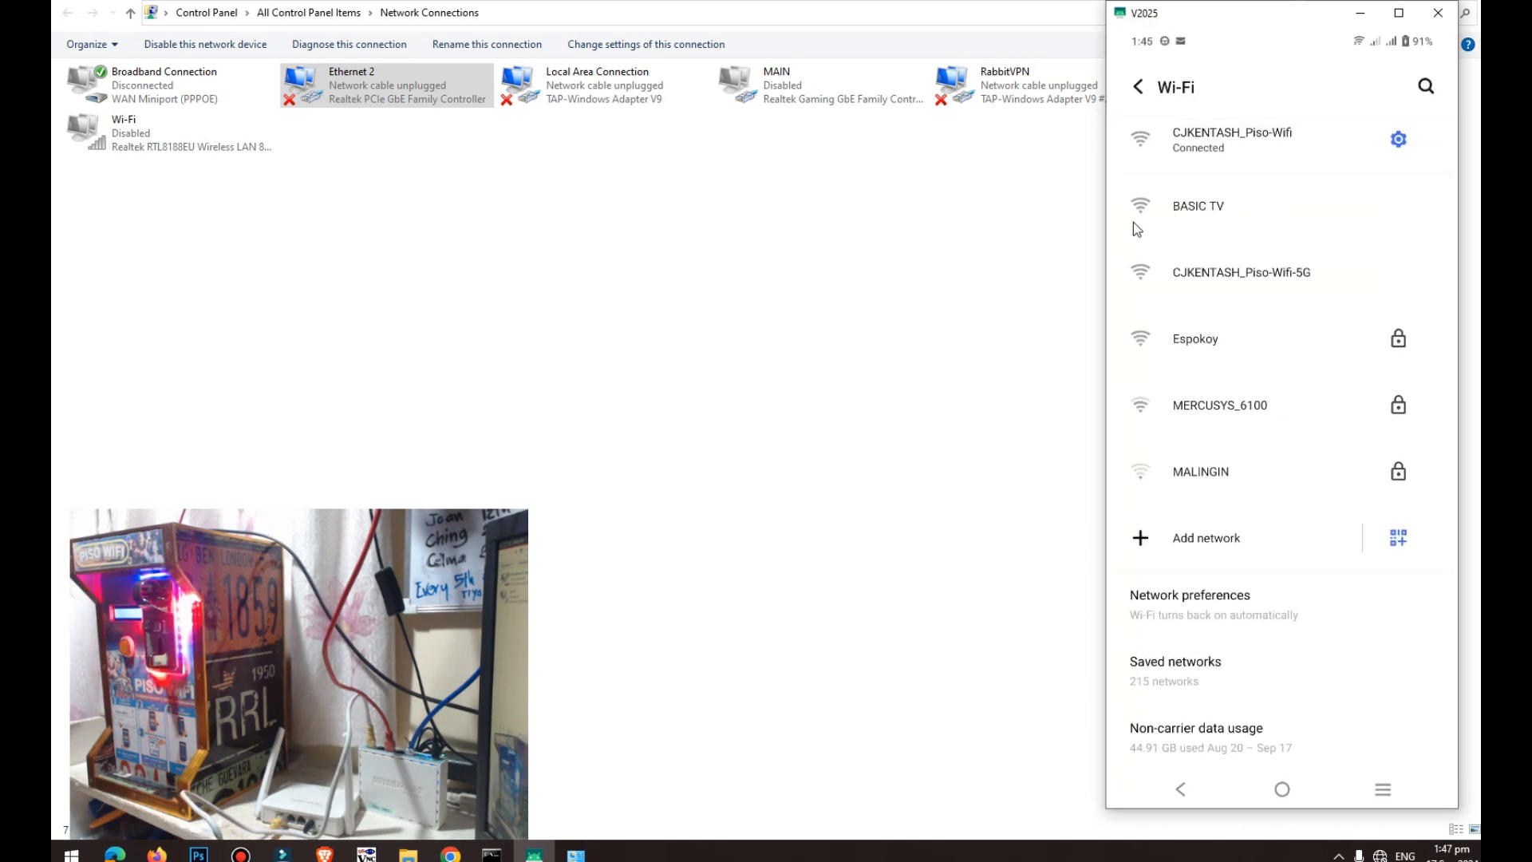
click(1192, 211)
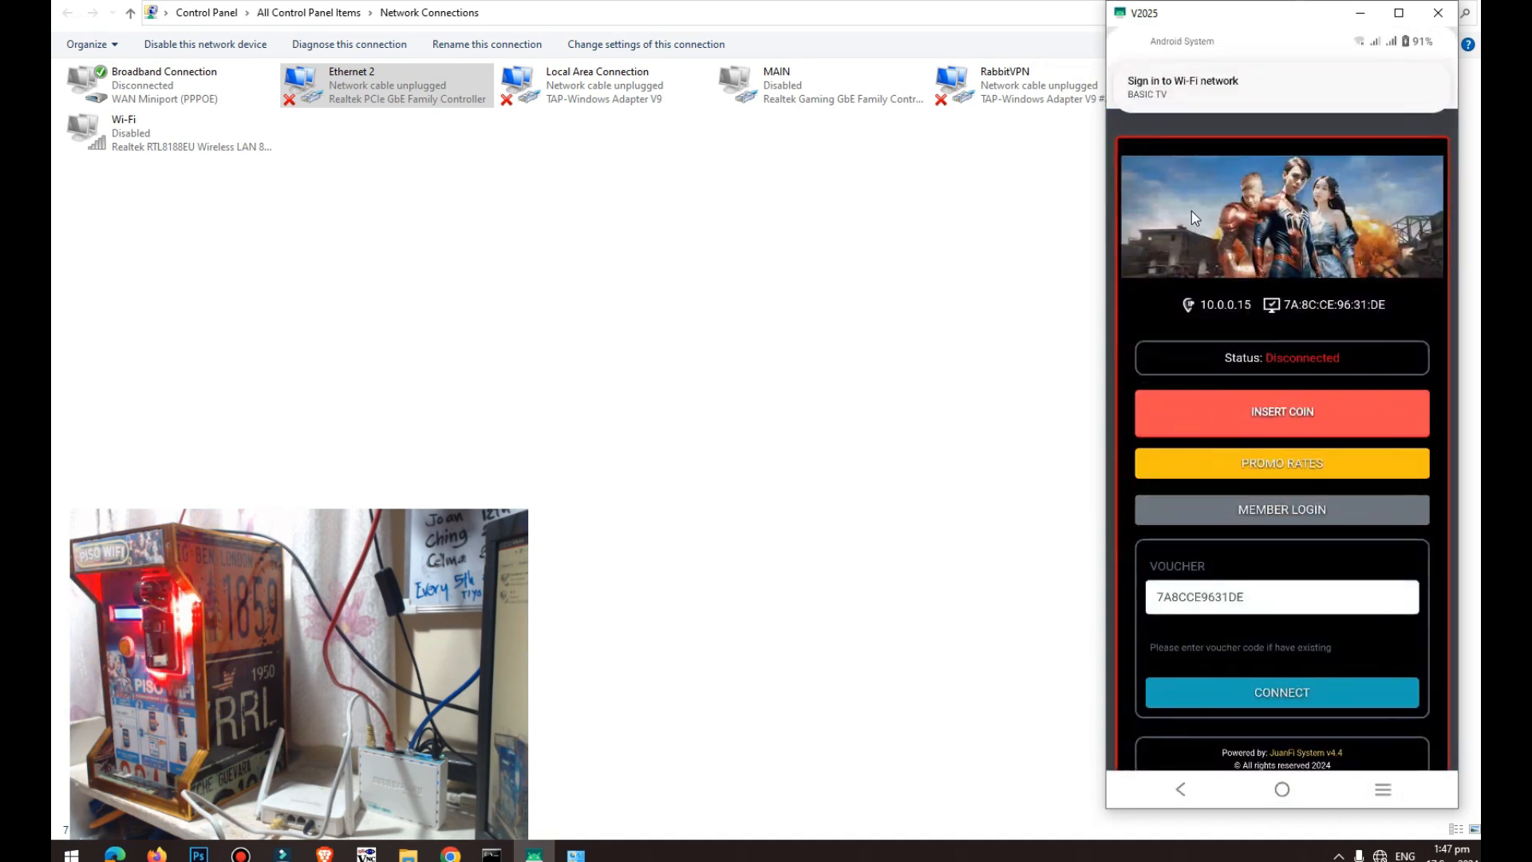
Start coin insertion on the BASIC TV sign-in portal, complete the payment and return to the phone's home screen
click(1255, 428)
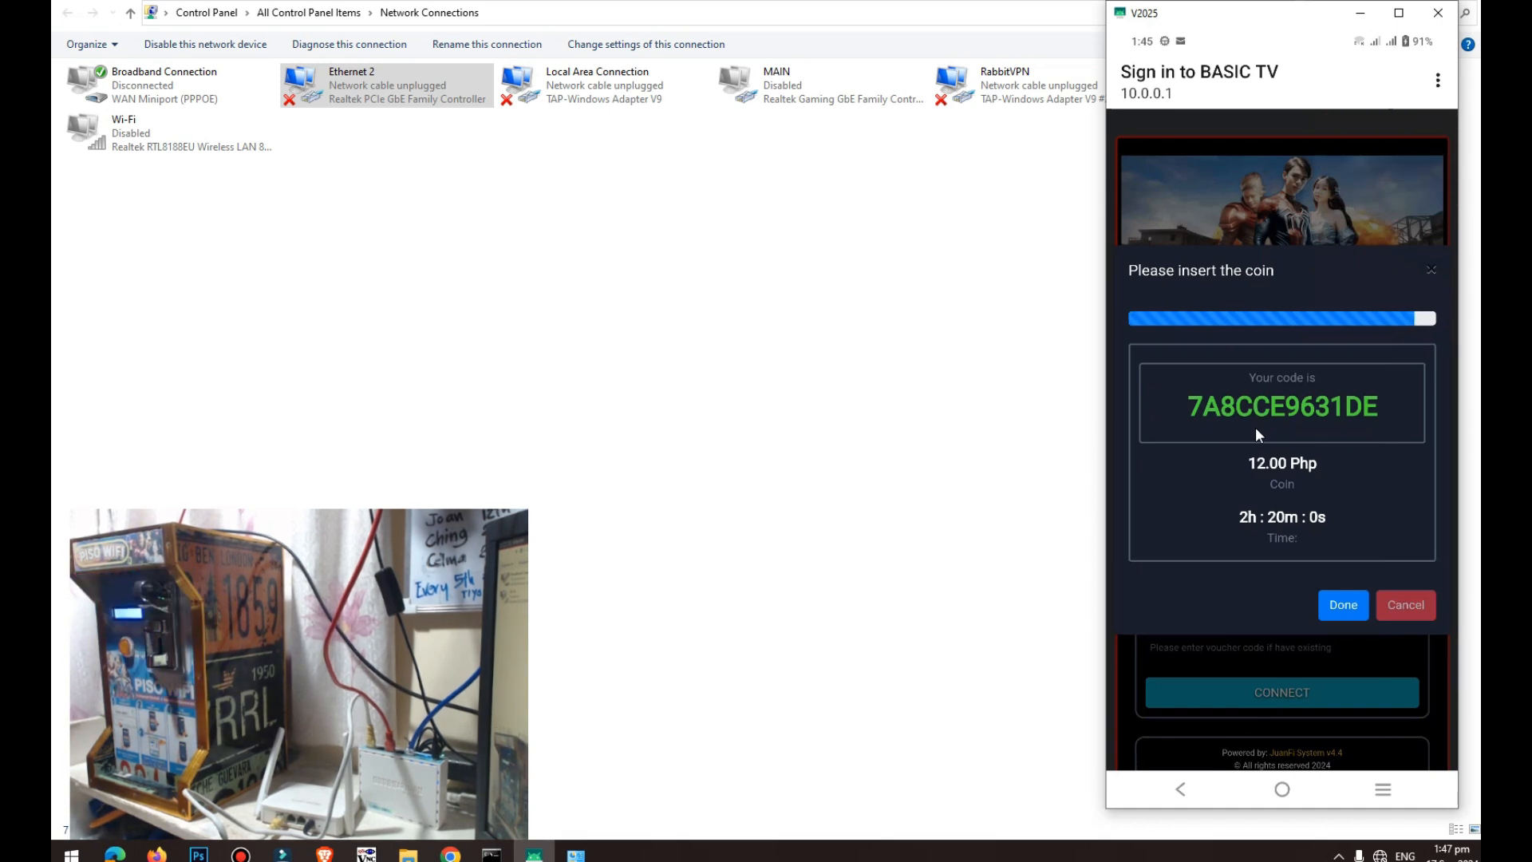
click(1342, 604)
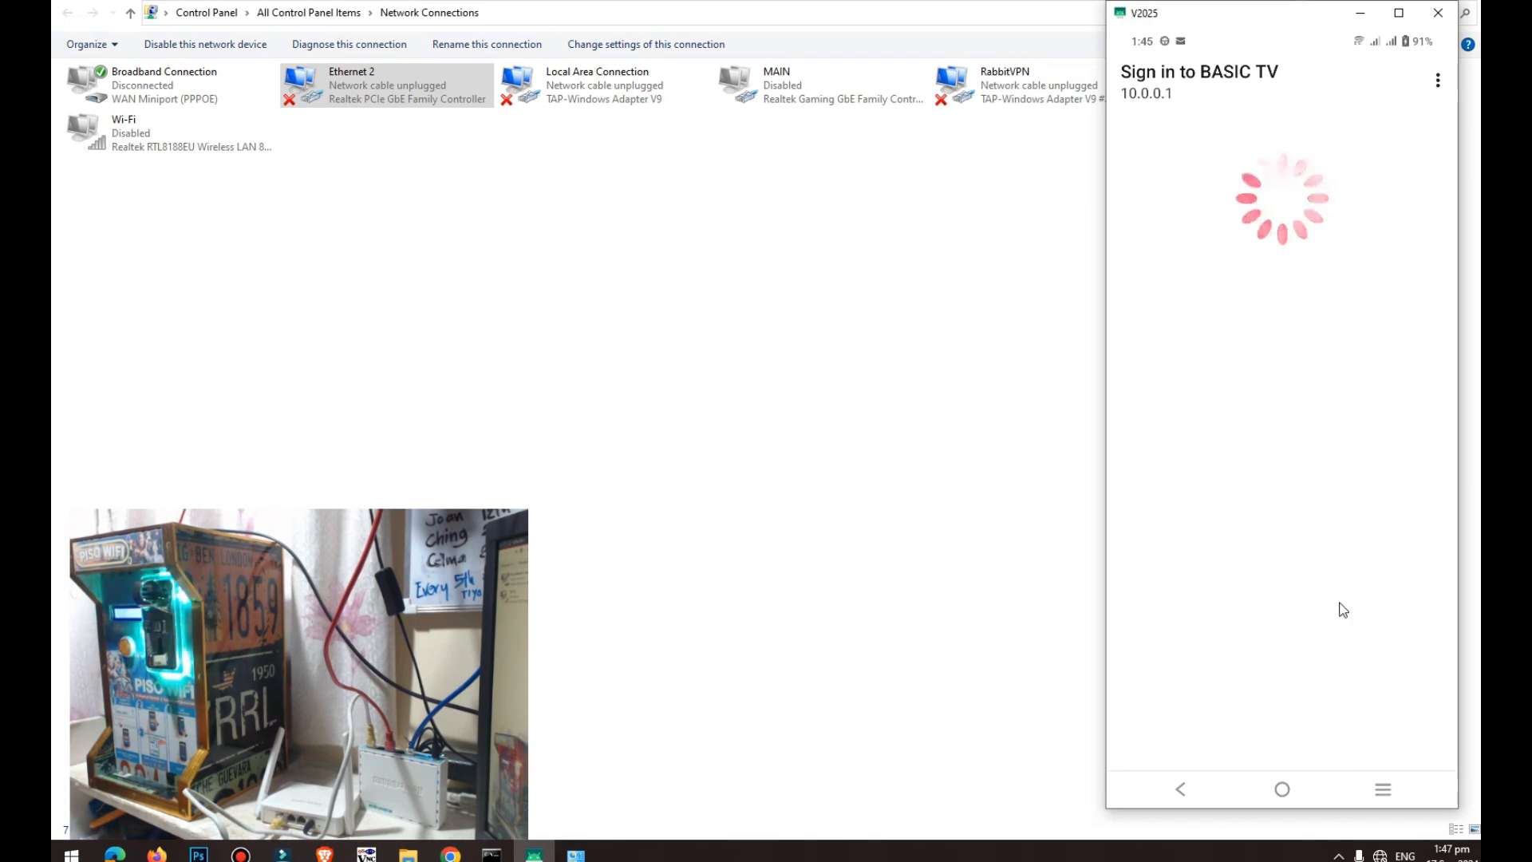
click(1279, 789)
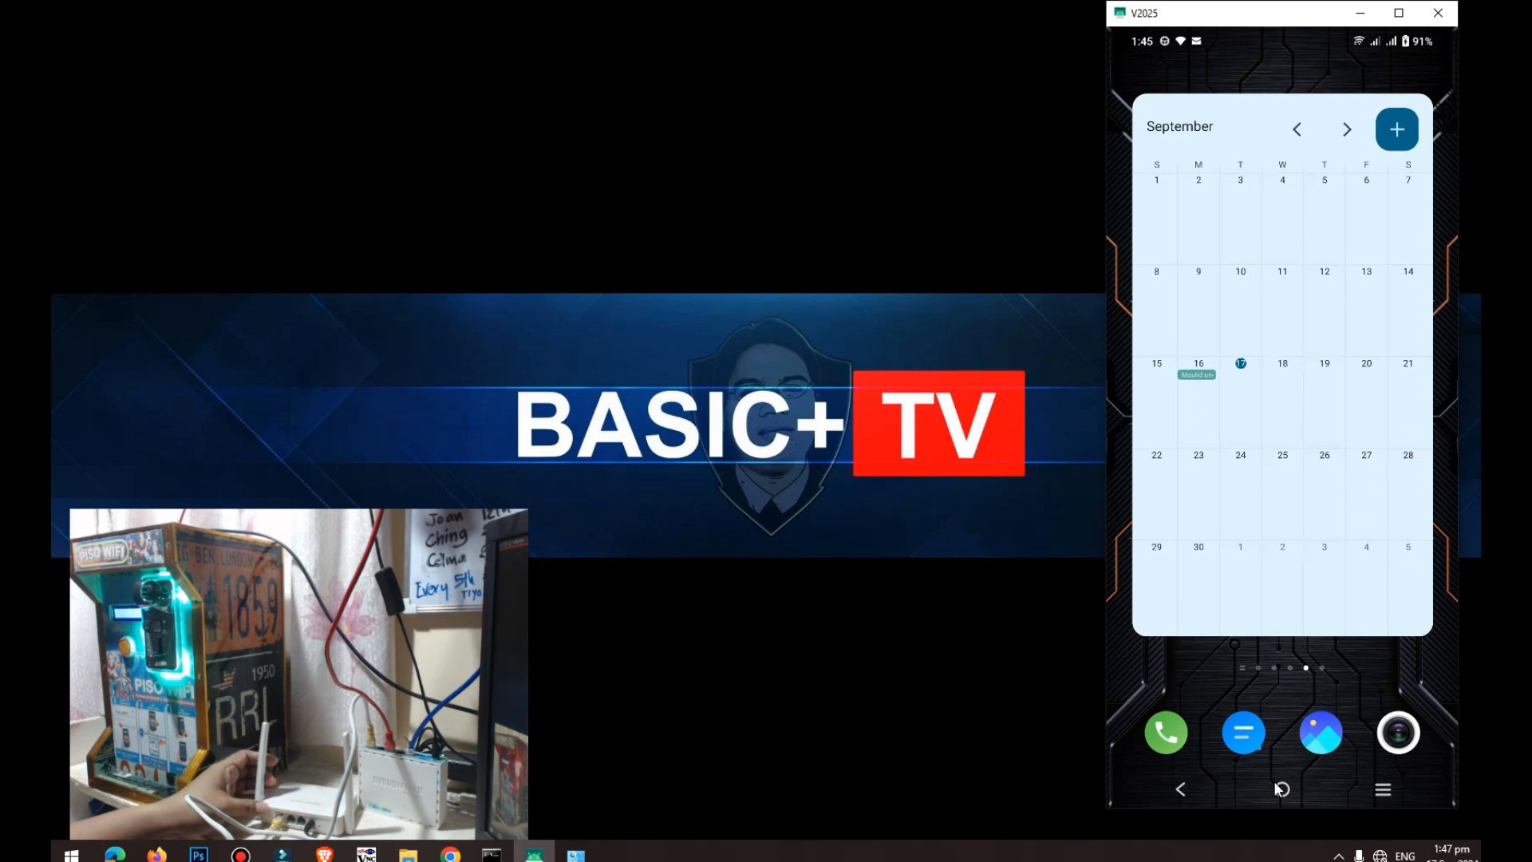